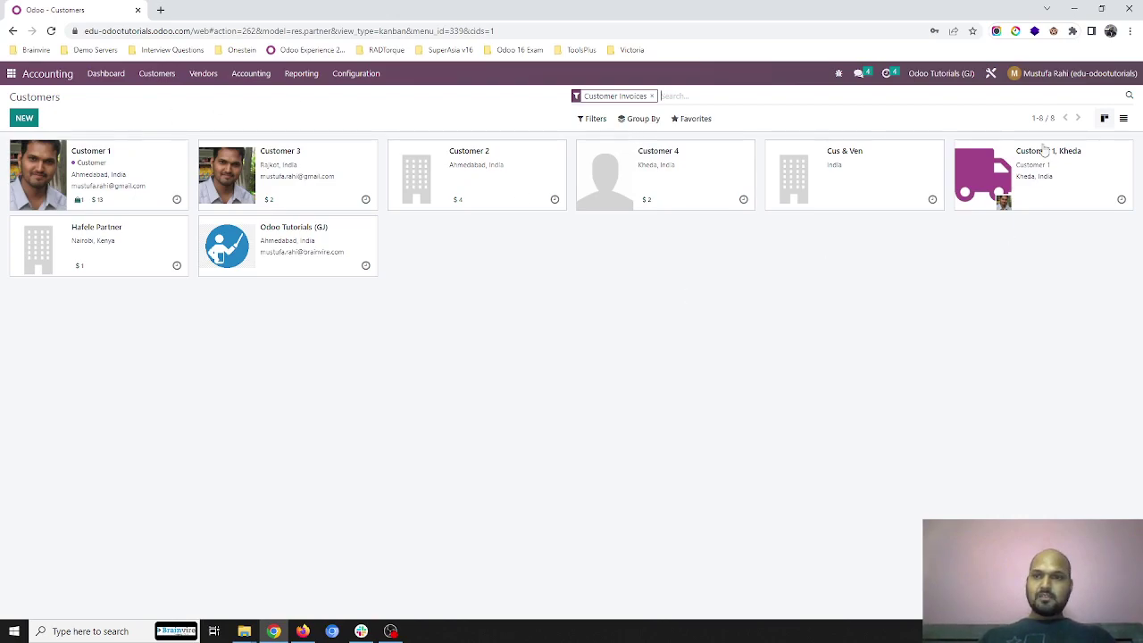
Look over the Cus & Ven contact record, then bring up the Customers document menu.
left_click(849, 159)
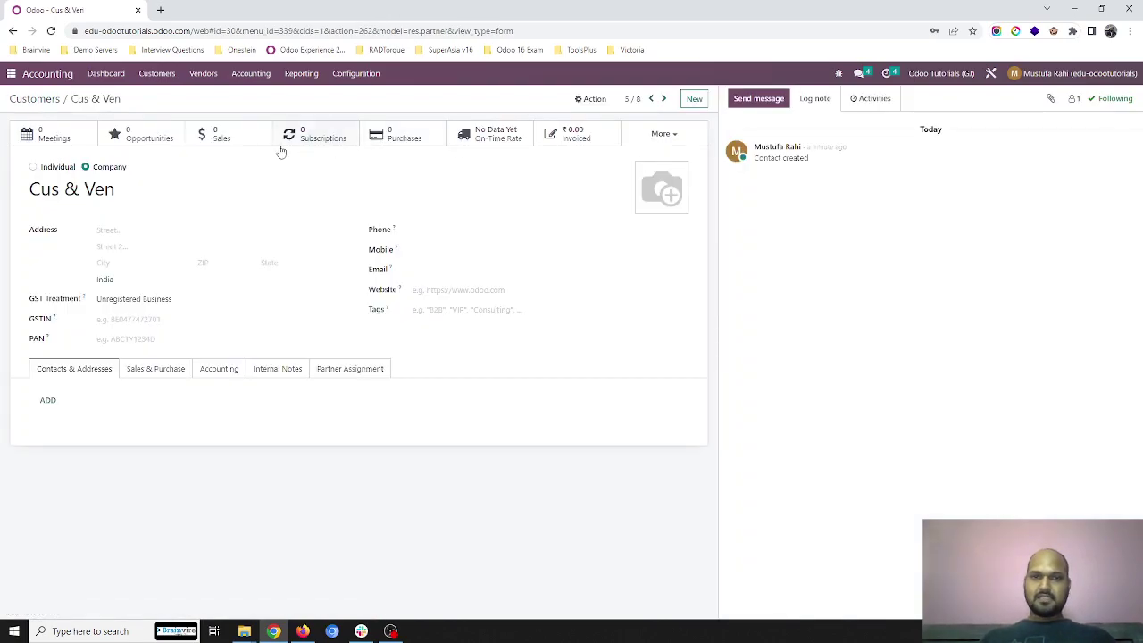
left_click_drag(116, 191, 14, 192)
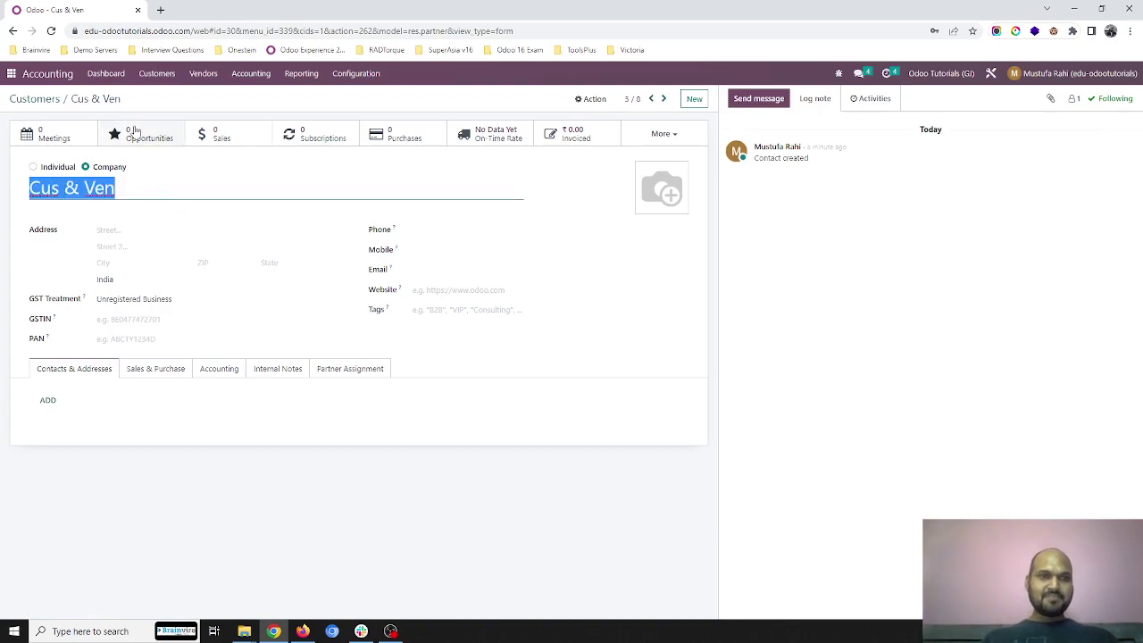
left_click(147, 76)
Start a new customer invoice with Cus & Ven as the customer.
left_click(155, 95)
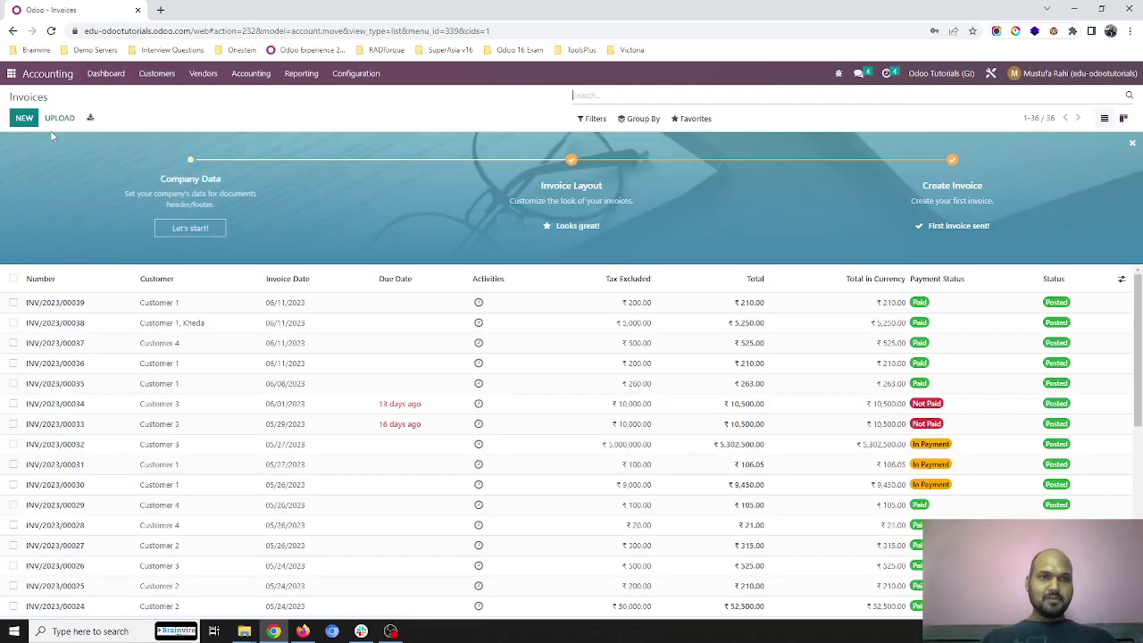
left_click(23, 117)
left_click(254, 209)
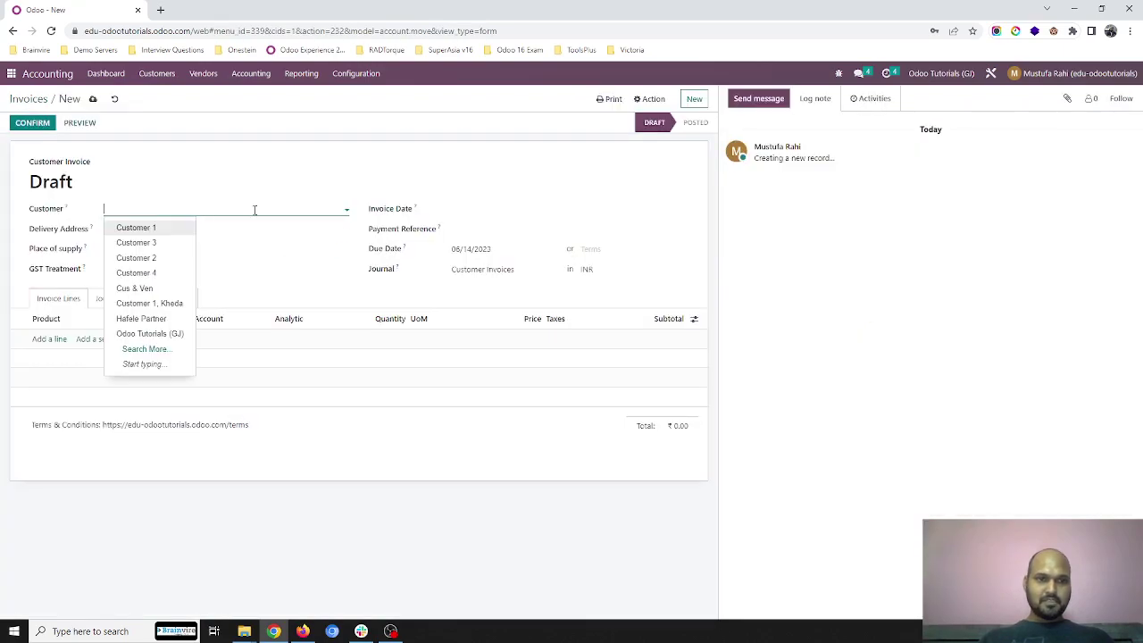
type("cus")
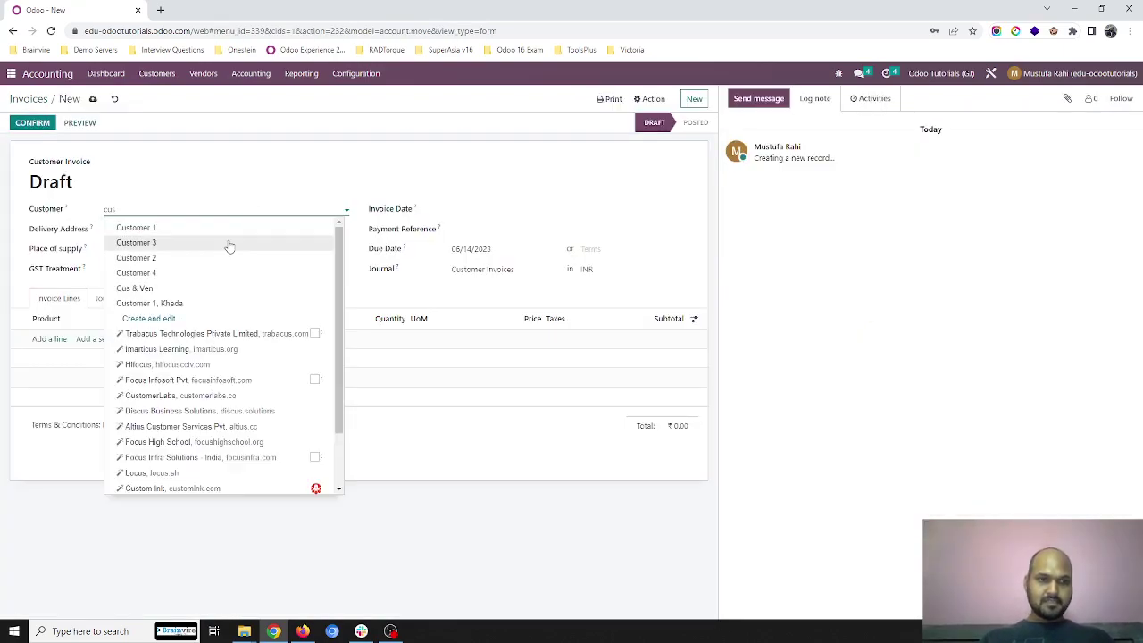
left_click(205, 290)
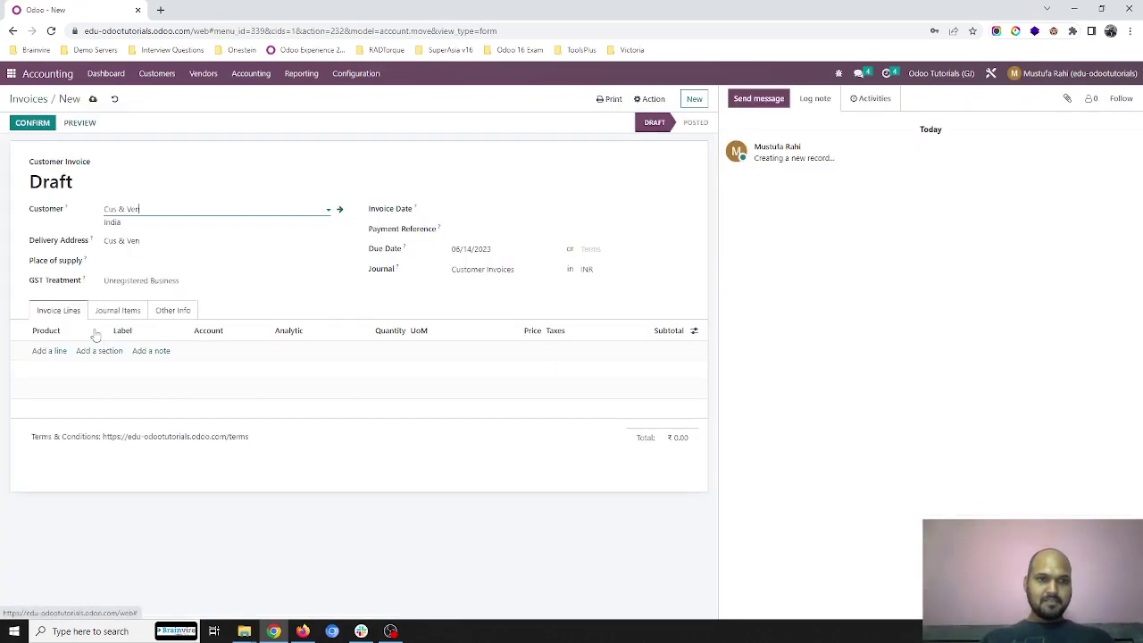
Add an invoice line 'Sell Product' priced at 10,000.
left_click(54, 351)
left_click(123, 353)
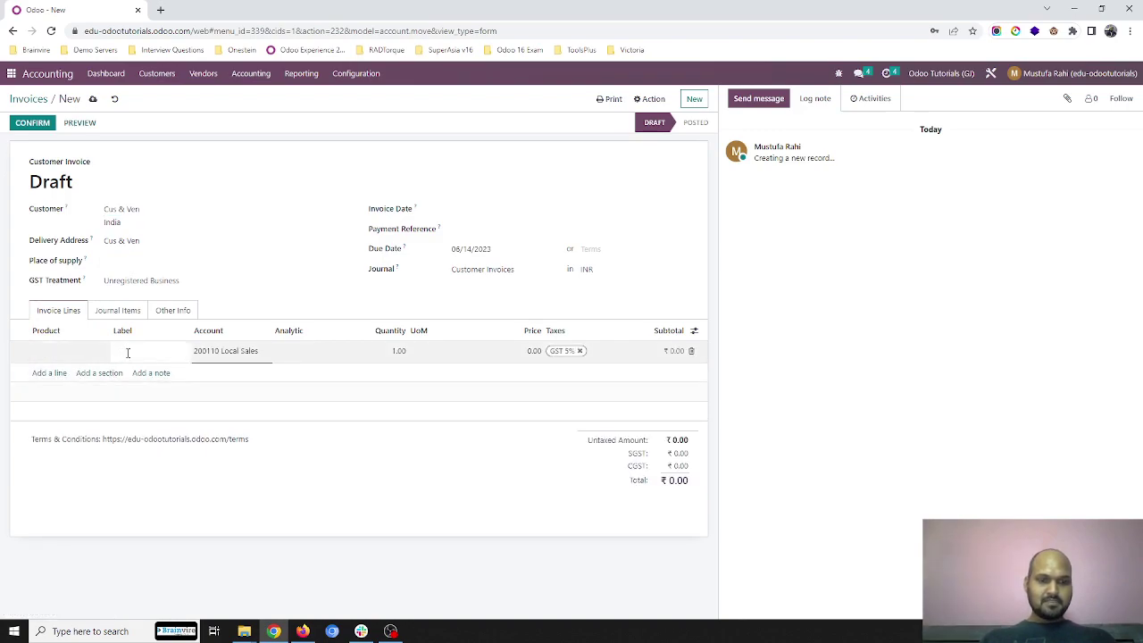
type("Sell Product")
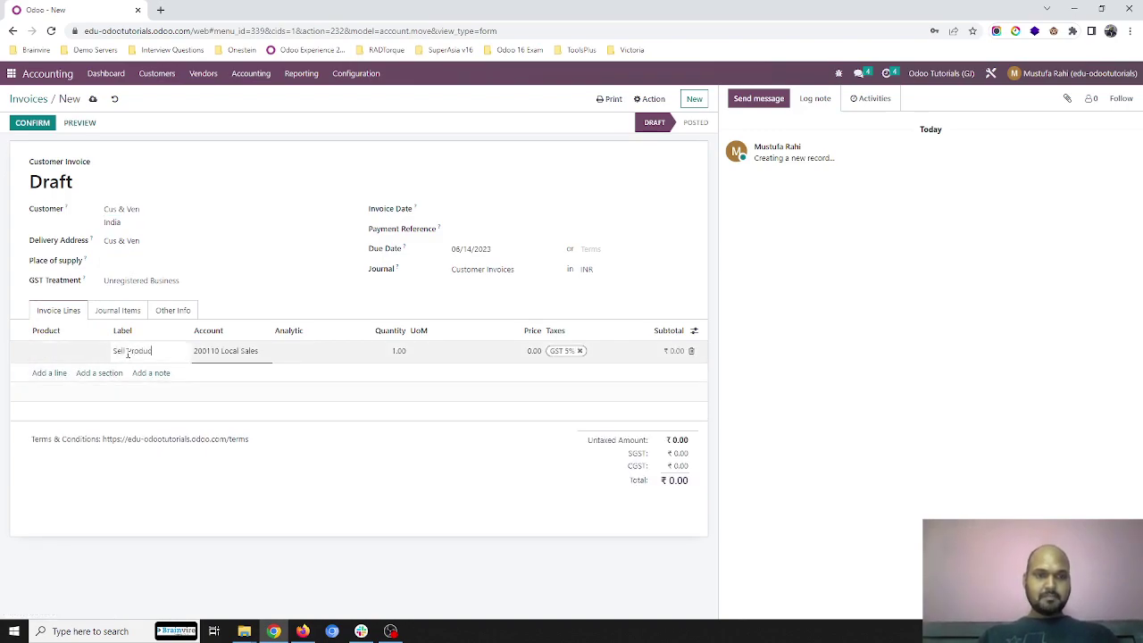
key("Tab")
key("Tab")
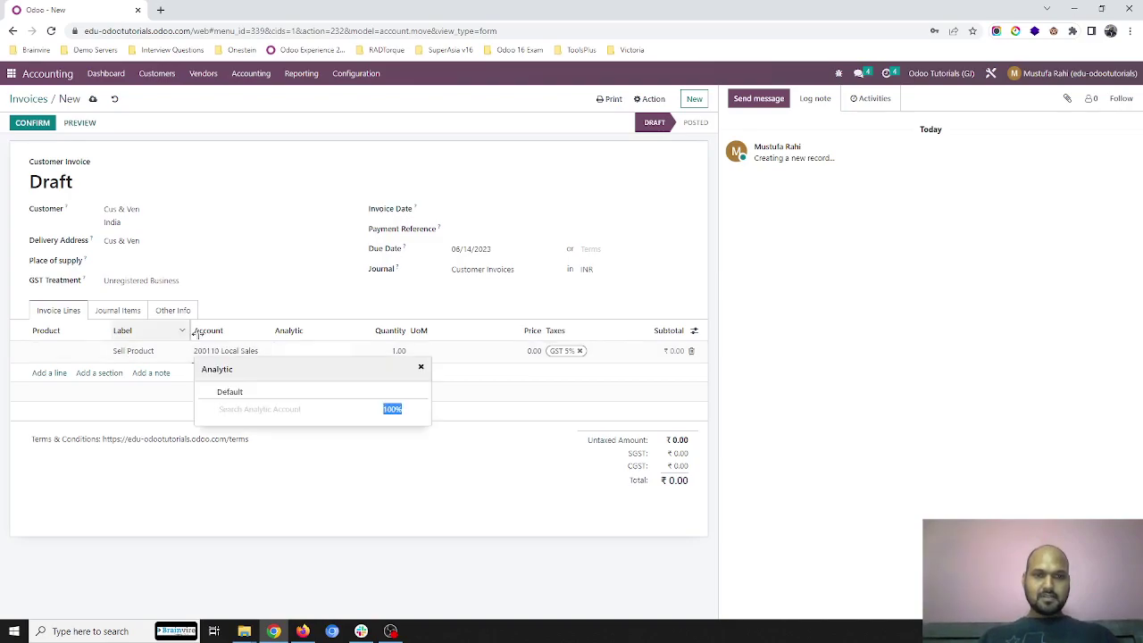
left_click(505, 351)
type("10000")
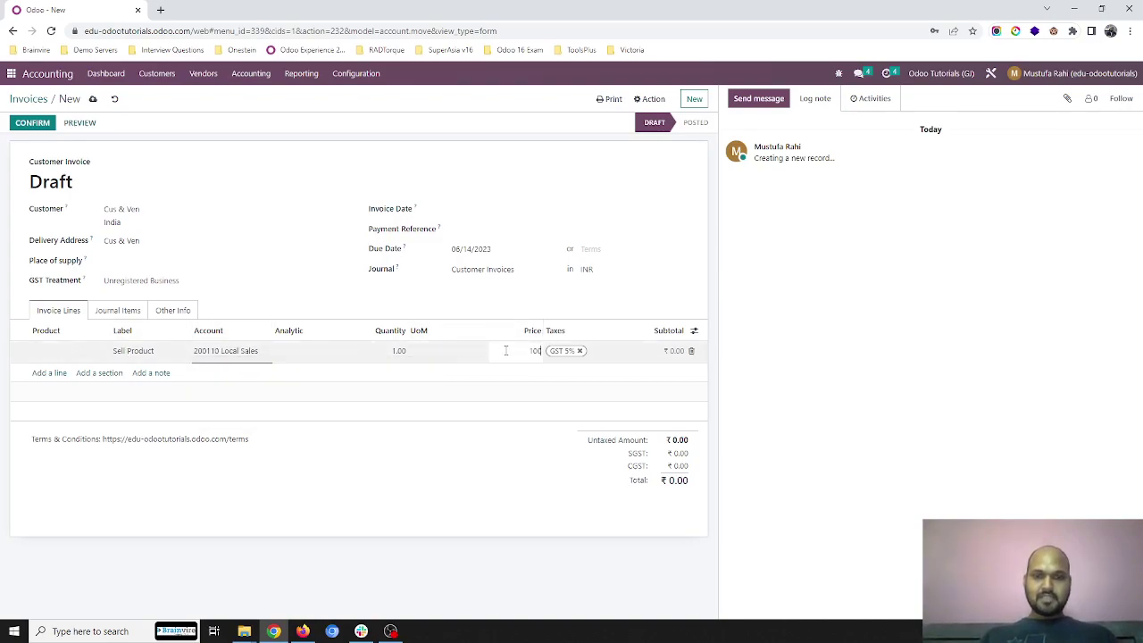
key("Tab")
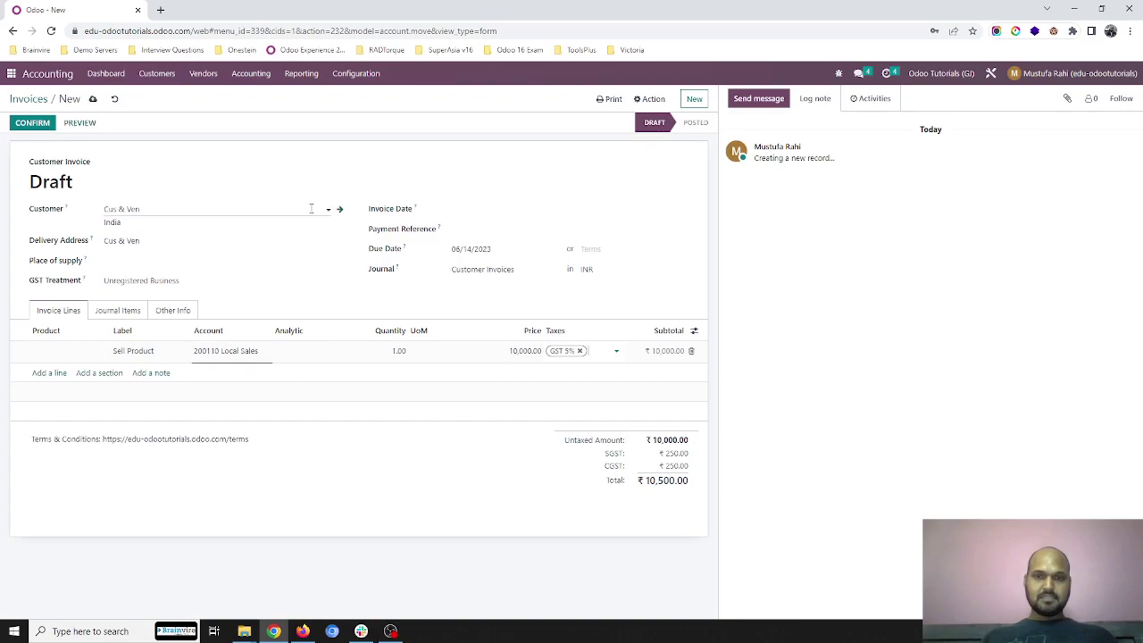
Set place of supply to Gujarat (IN), then save and post the invoice.
left_click(93, 99)
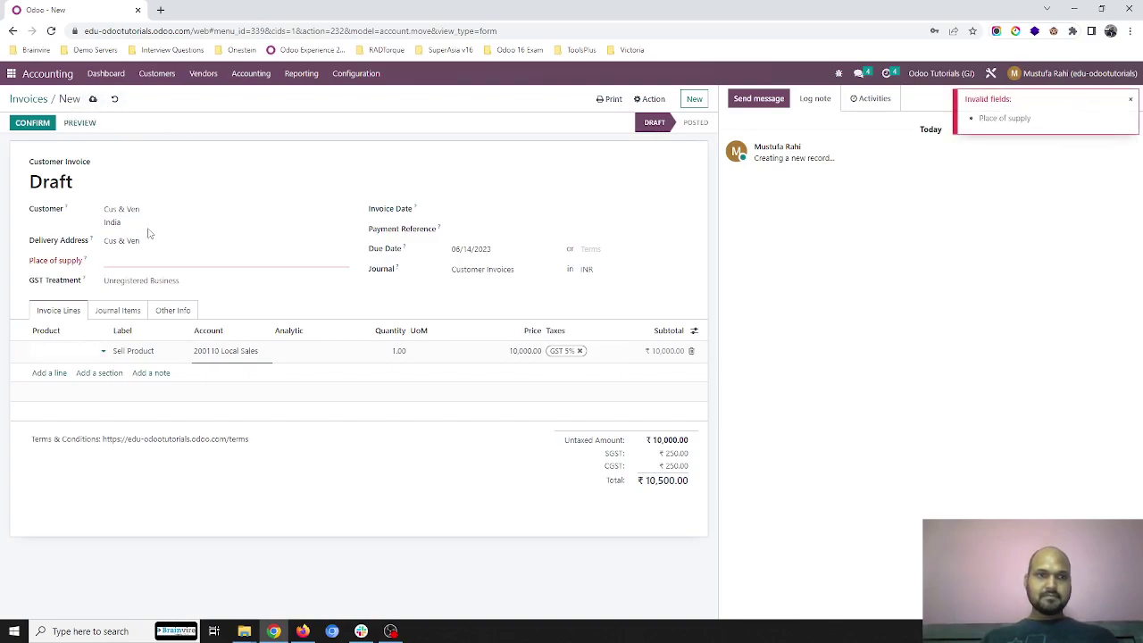
left_click(166, 261)
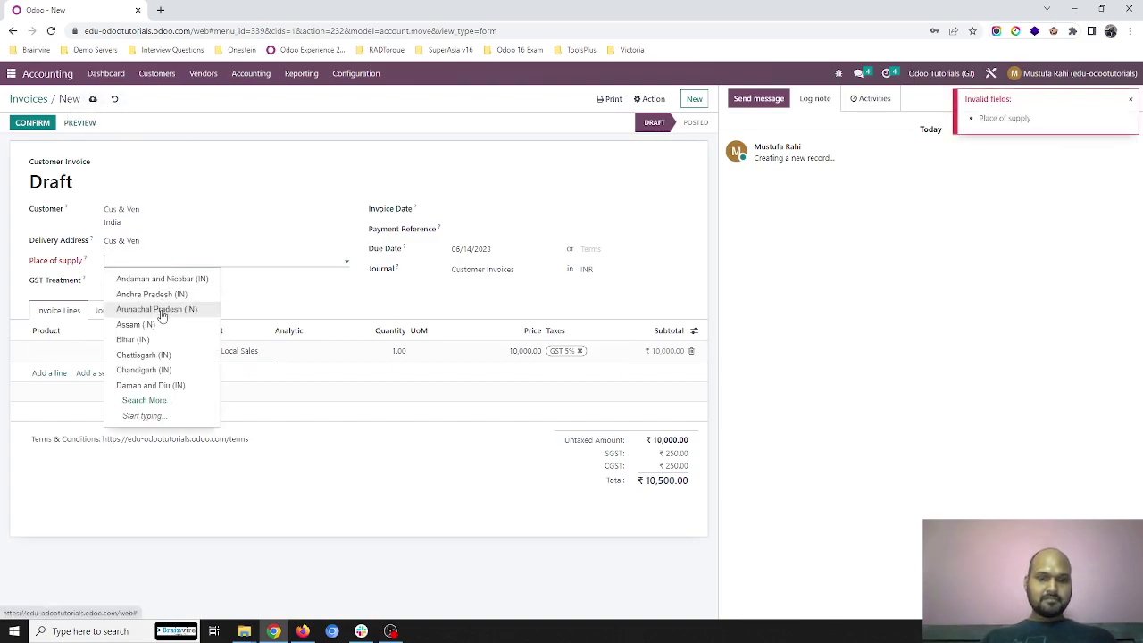
type("guj")
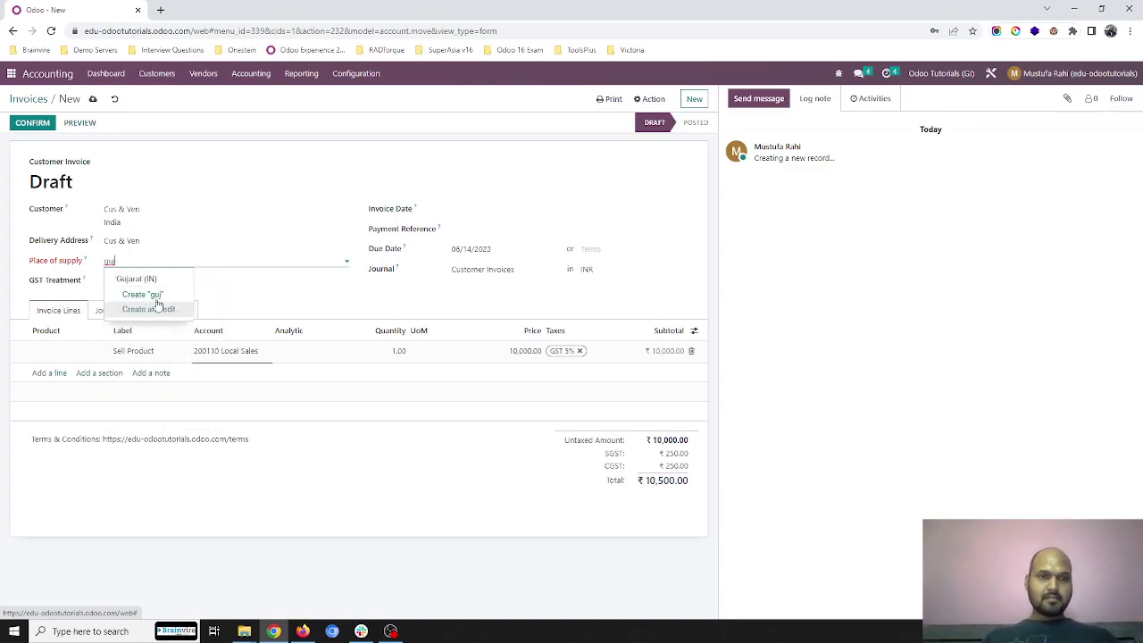
left_click(163, 278)
left_click(93, 99)
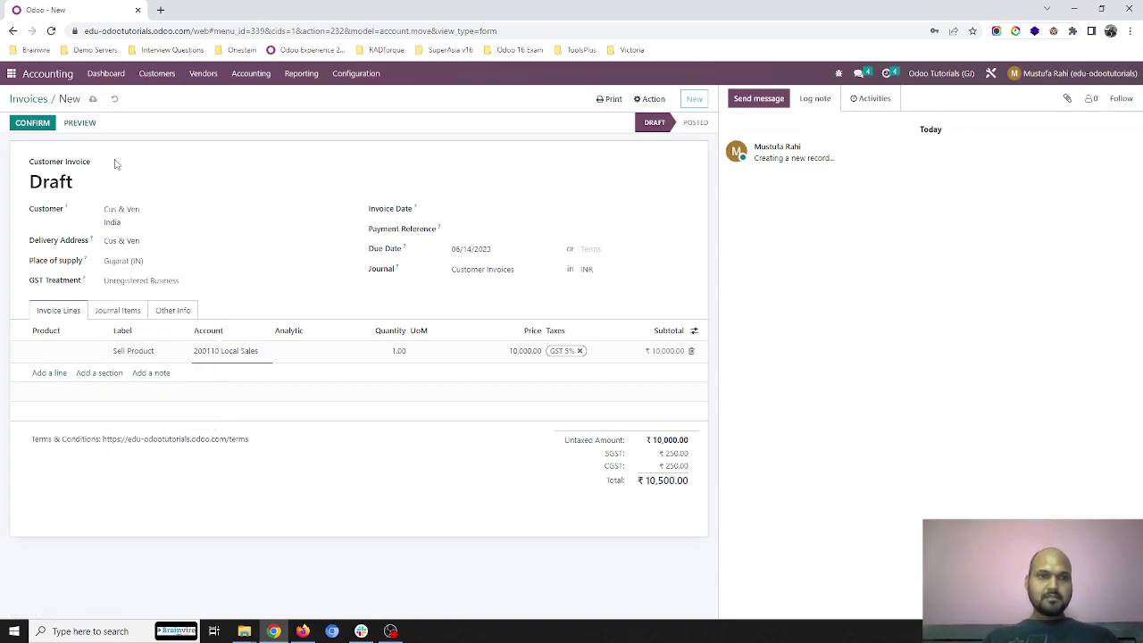
left_click(32, 123)
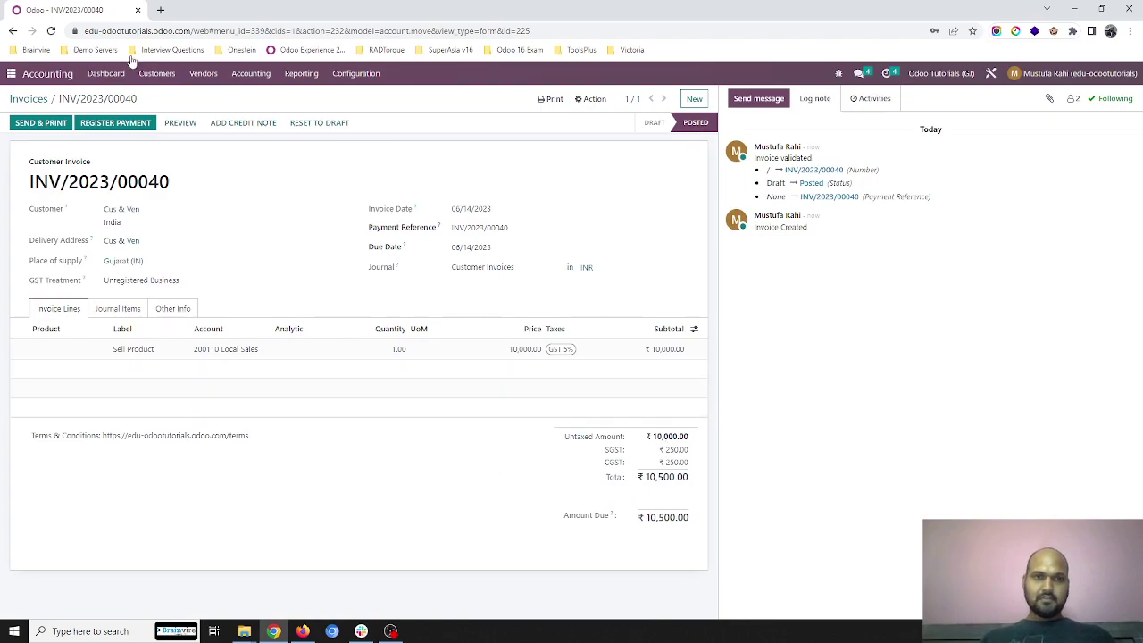
Duplicate the browser tab and open the Partner Ledger with Cus & Ven's entries expanded.
right_click(41, 12)
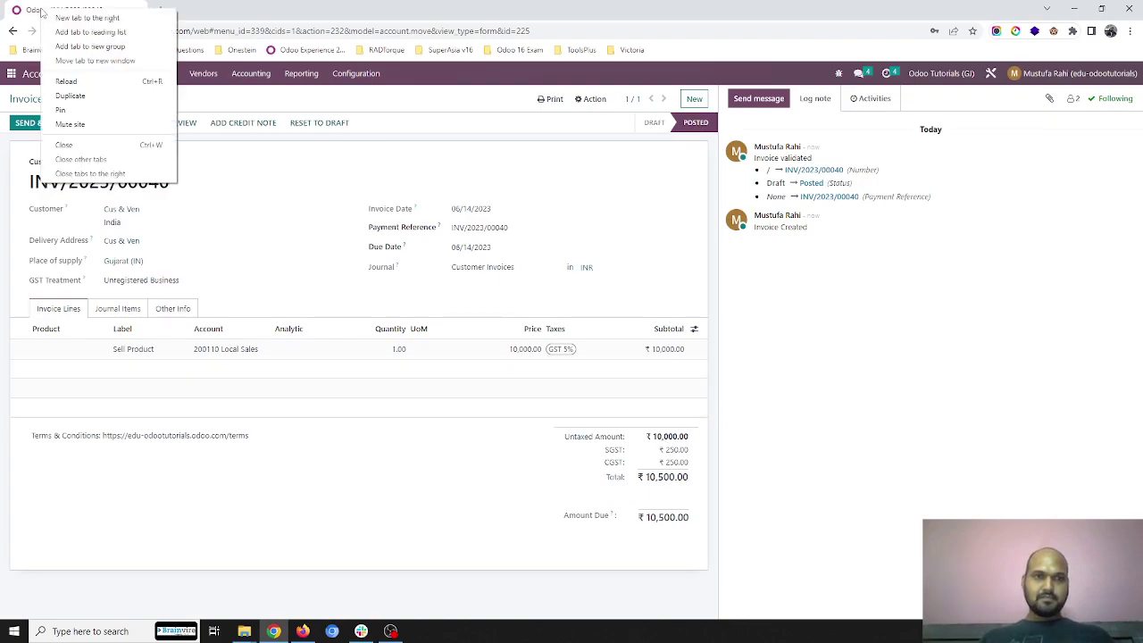
left_click(81, 96)
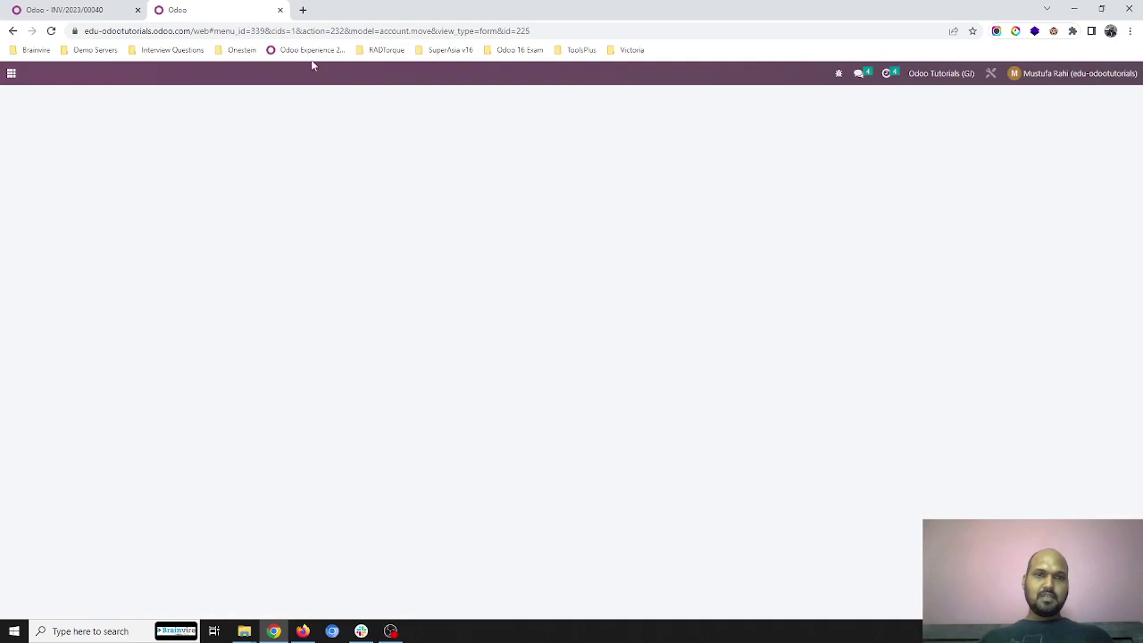
left_click(302, 74)
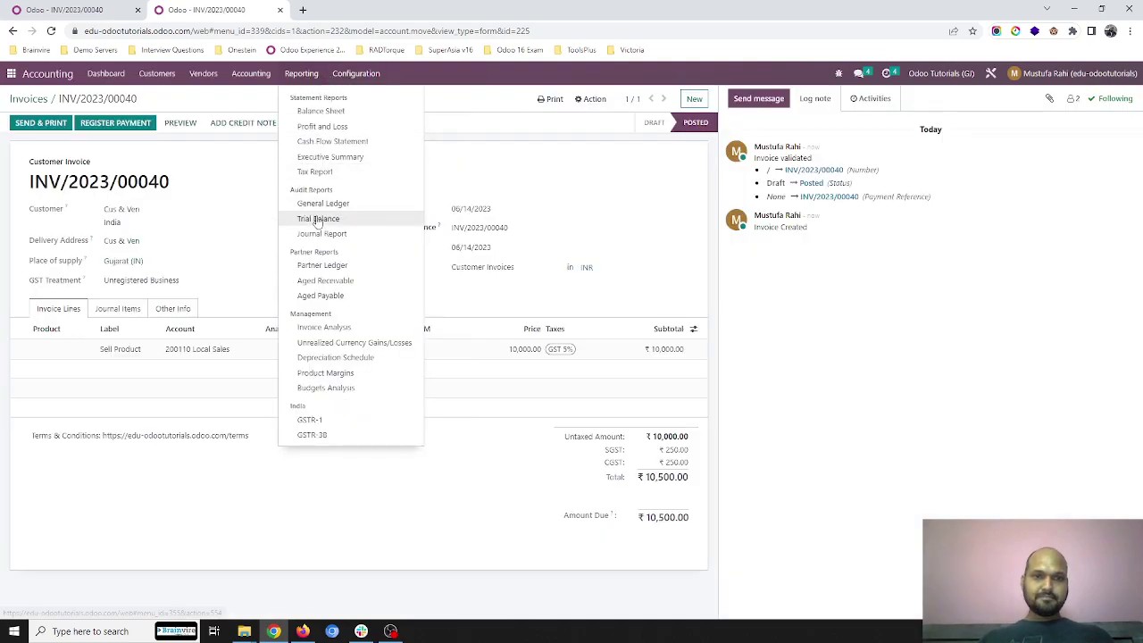
left_click(319, 265)
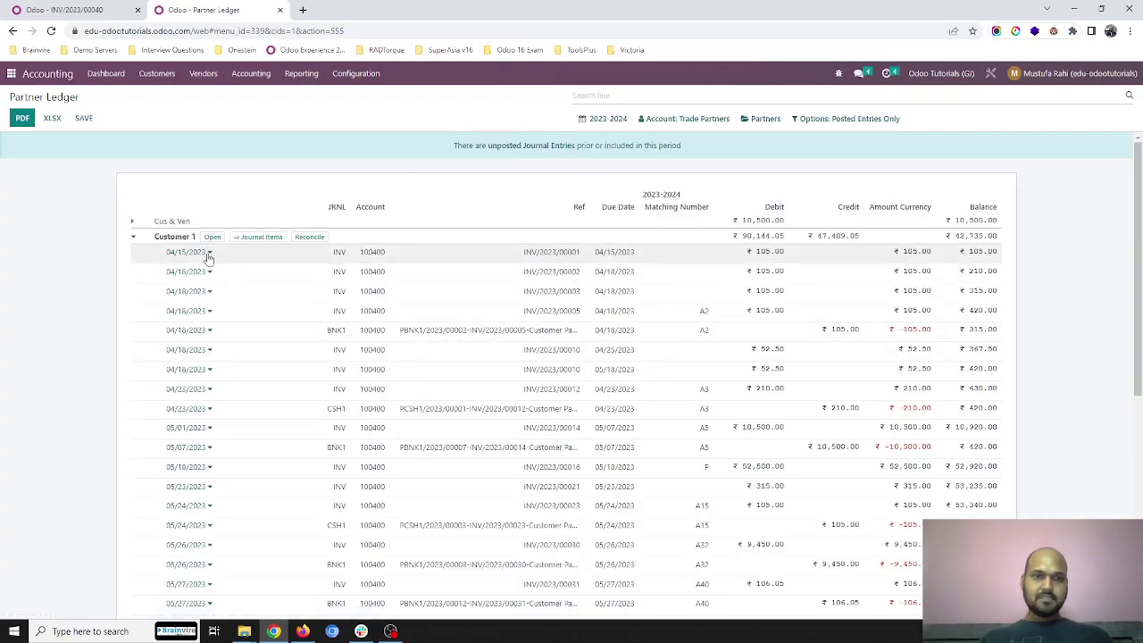
left_click(184, 237)
left_click(276, 225)
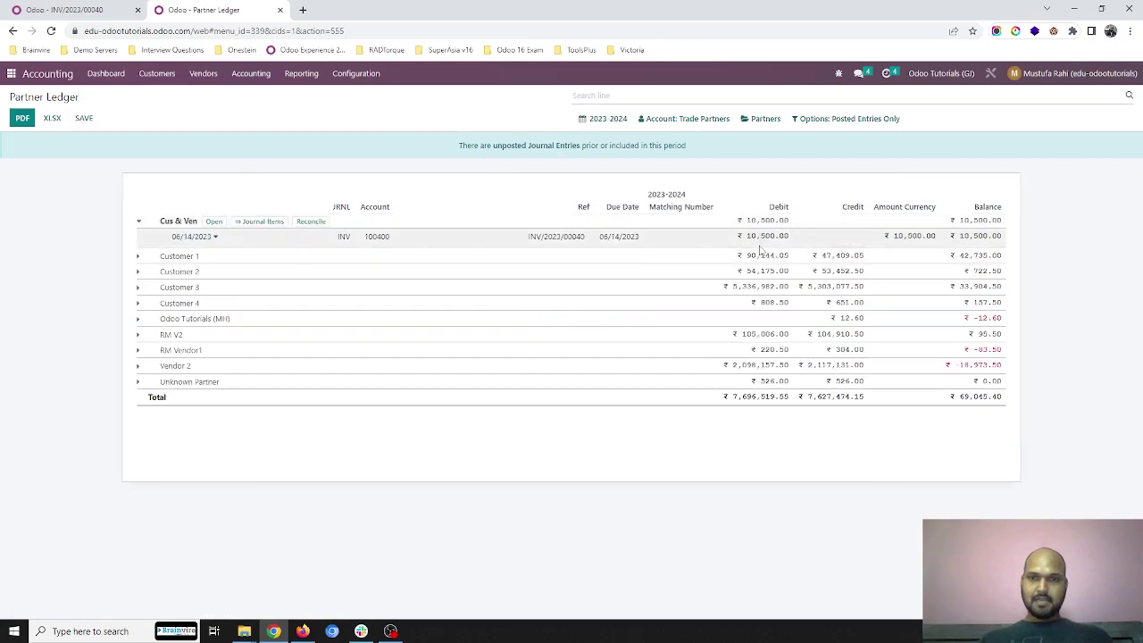
left_click(100, 10)
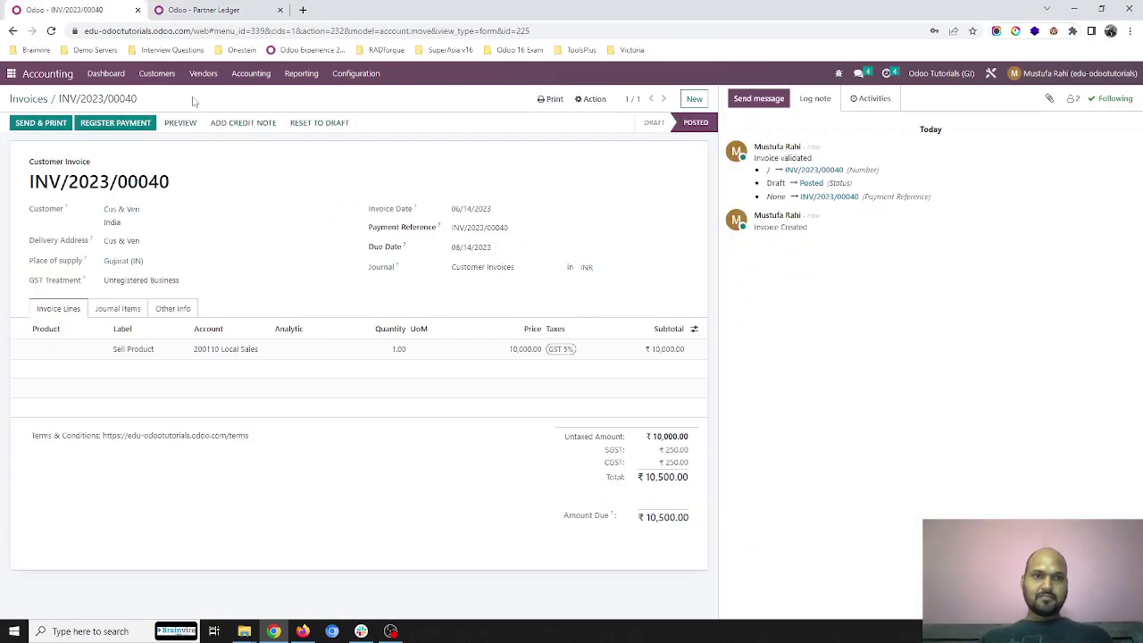
Start a new vendor bill for Cus & Ven dated 06/14/2023.
left_click(203, 79)
left_click(201, 97)
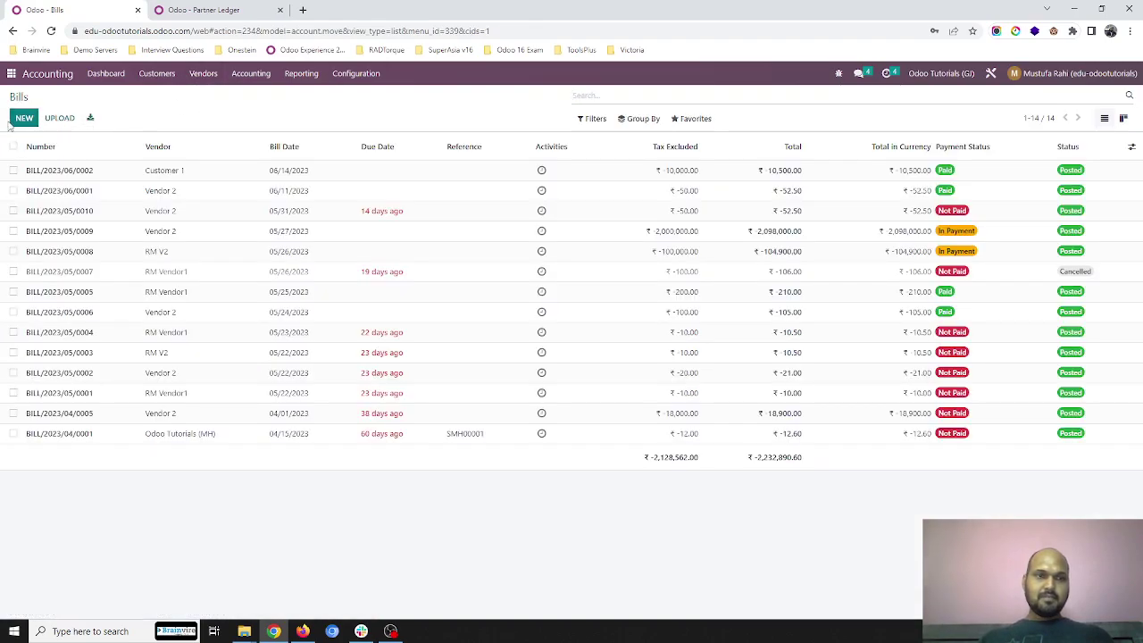
left_click(22, 122)
type("cus")
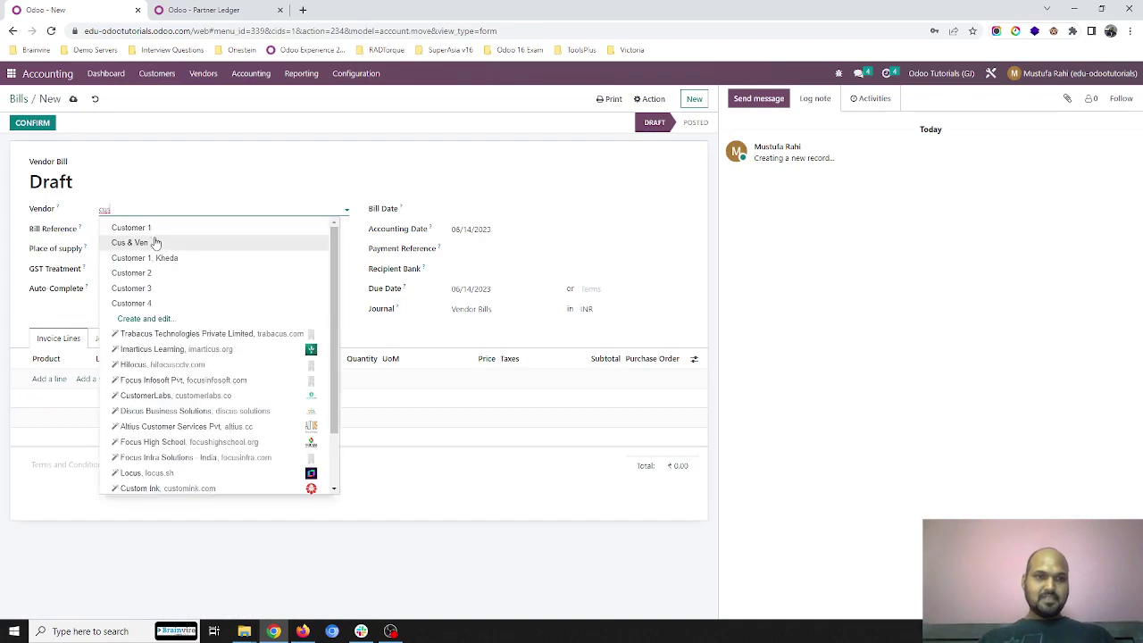
left_click(153, 245)
left_click(527, 212)
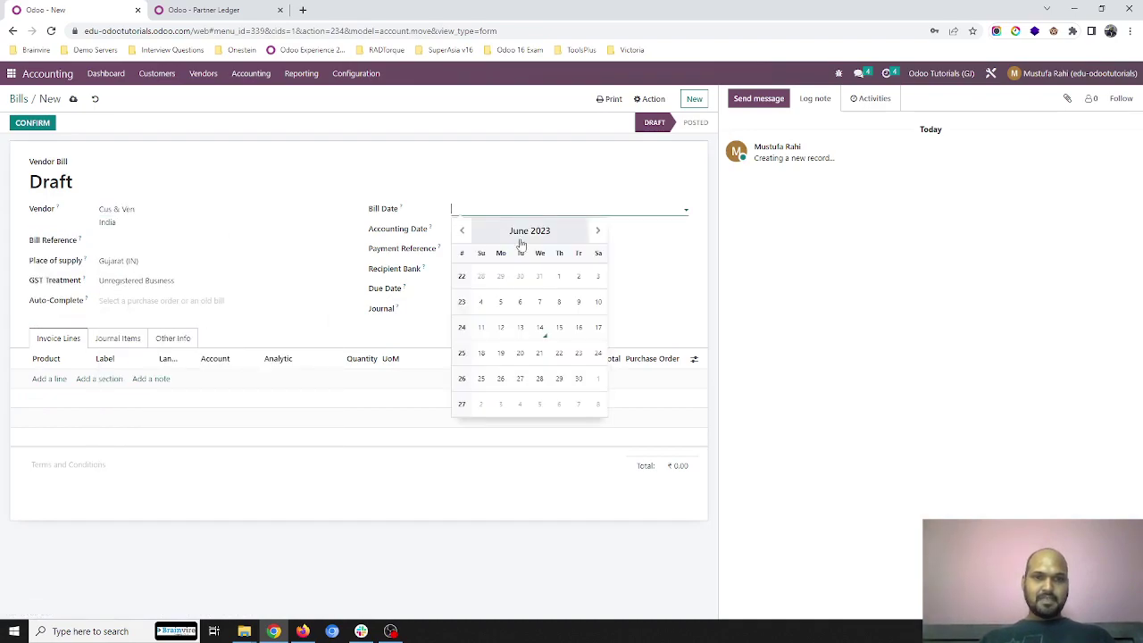
left_click(536, 327)
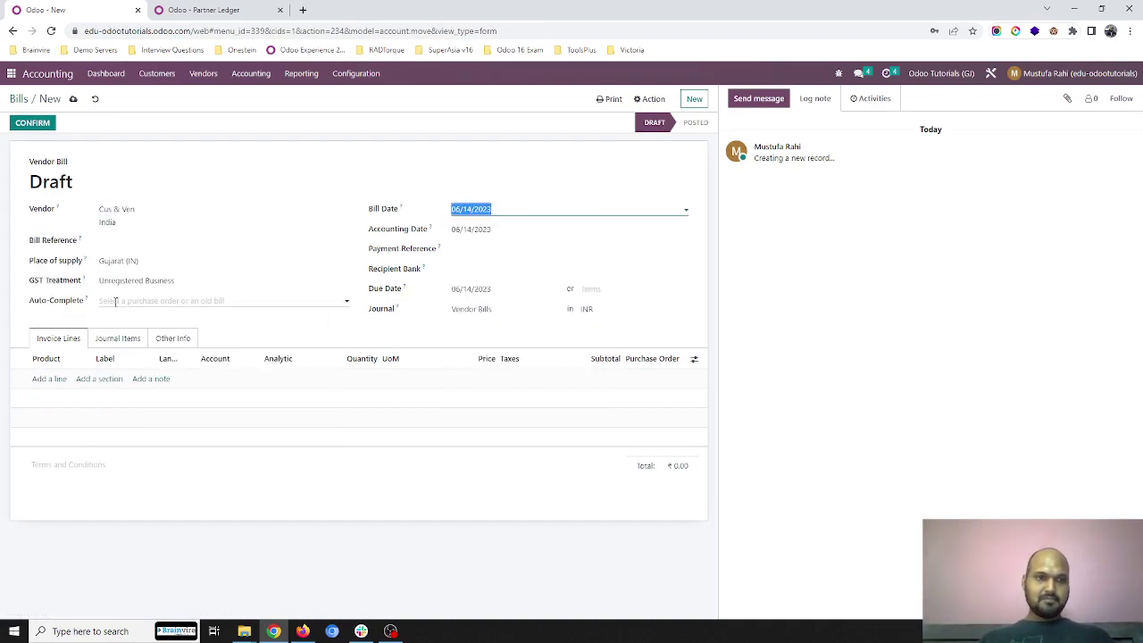
Add a 'Buying a product' line at 15,000, then save and post the bill.
left_click(57, 380)
left_click(125, 379)
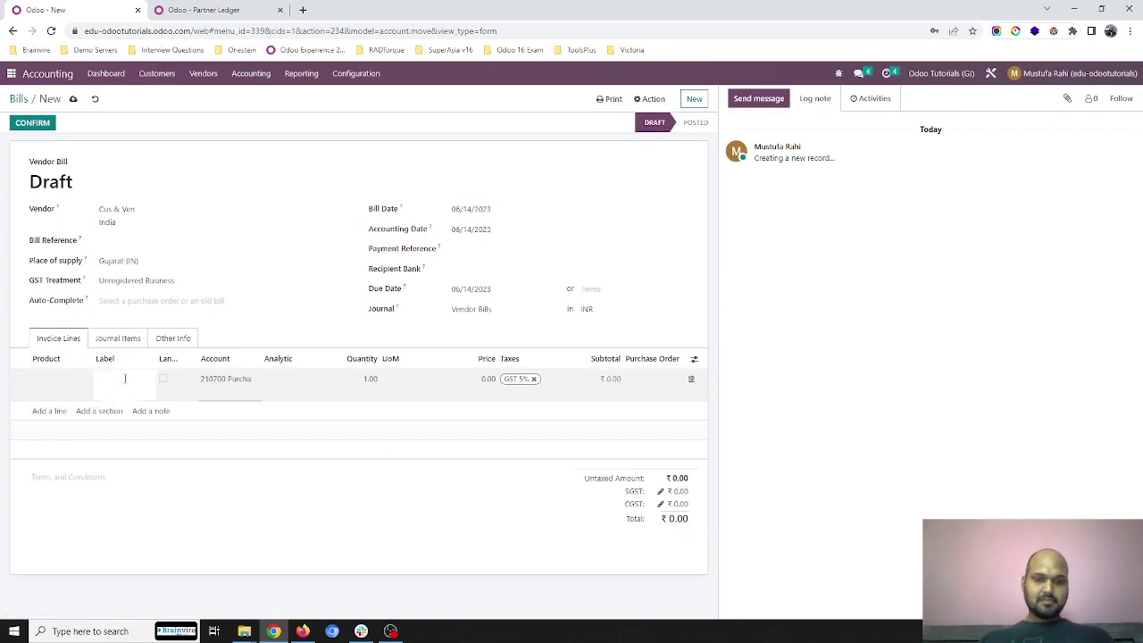
type("Buying a product")
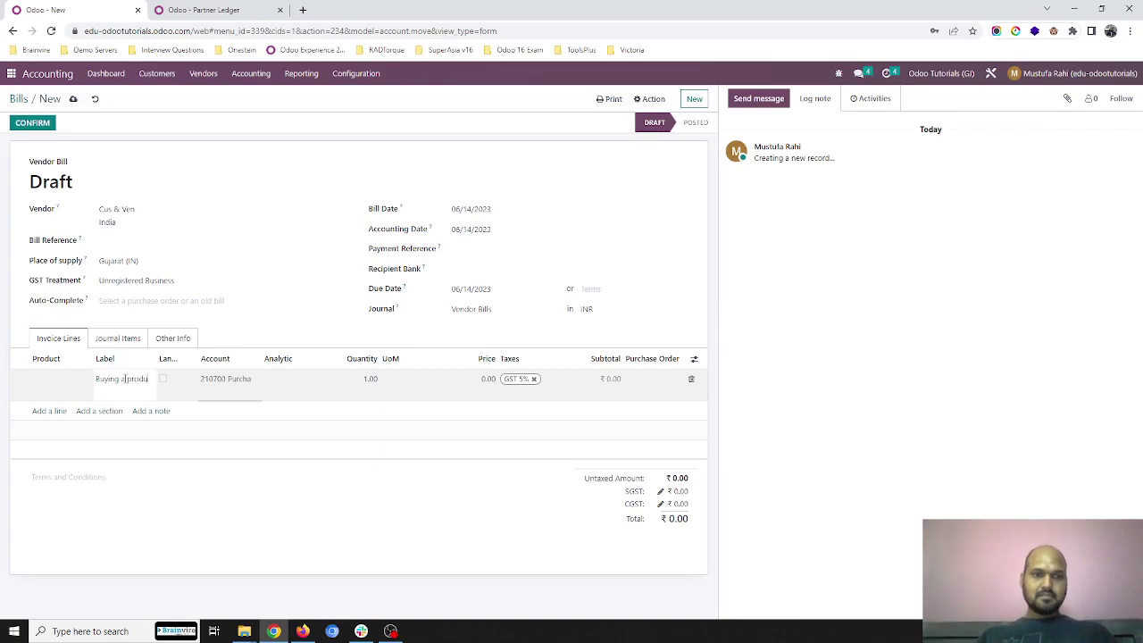
left_click(482, 397)
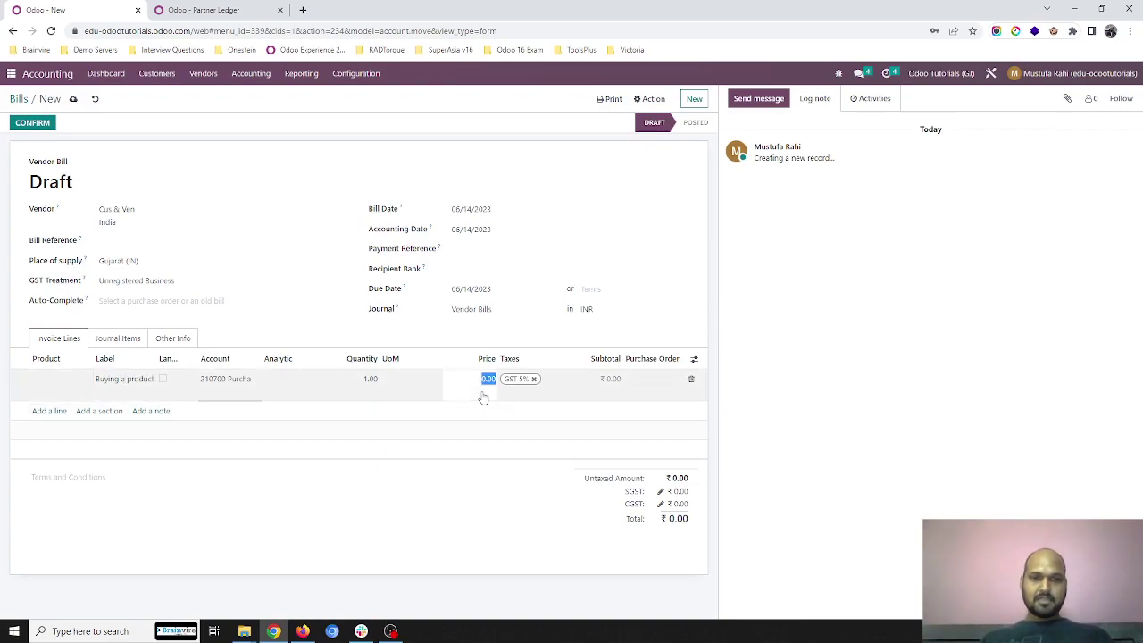
type("15000")
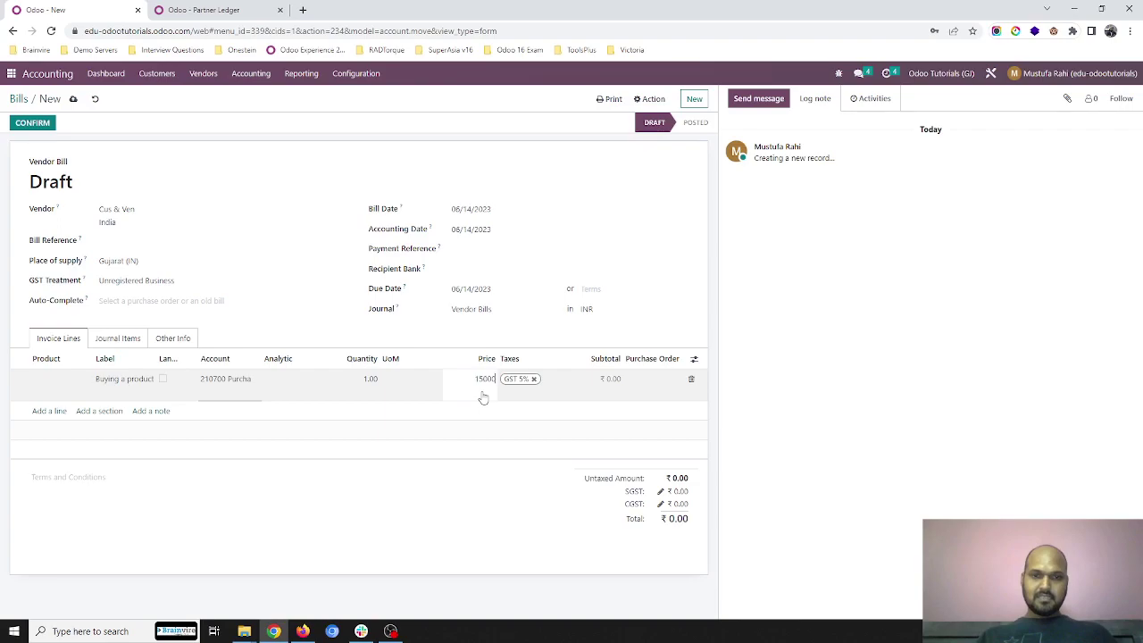
key("Tab")
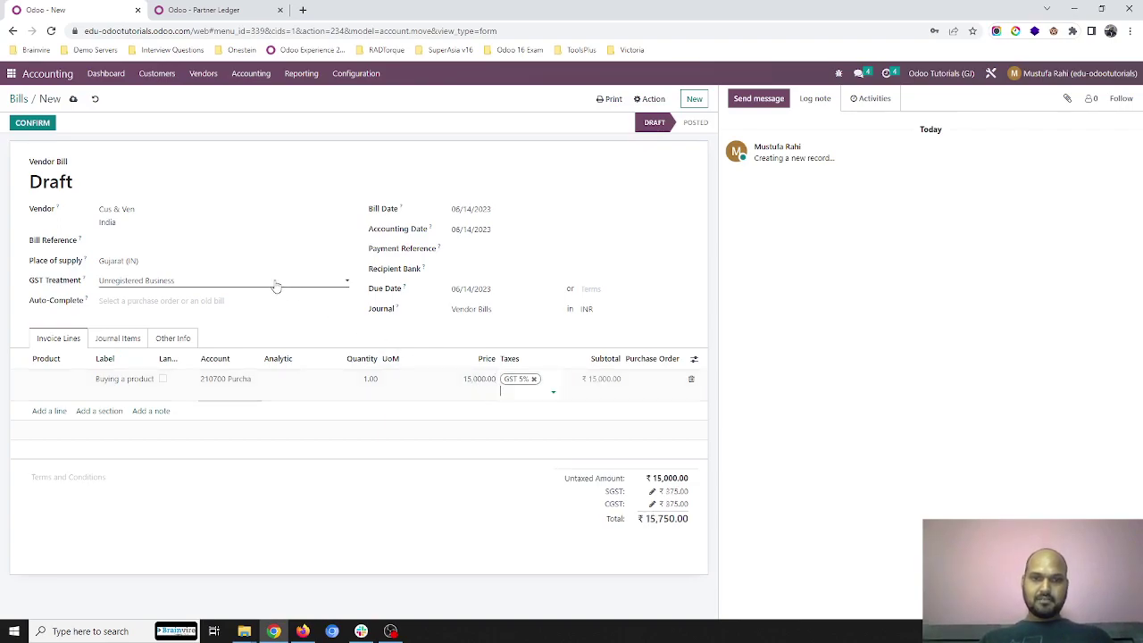
left_click(73, 98)
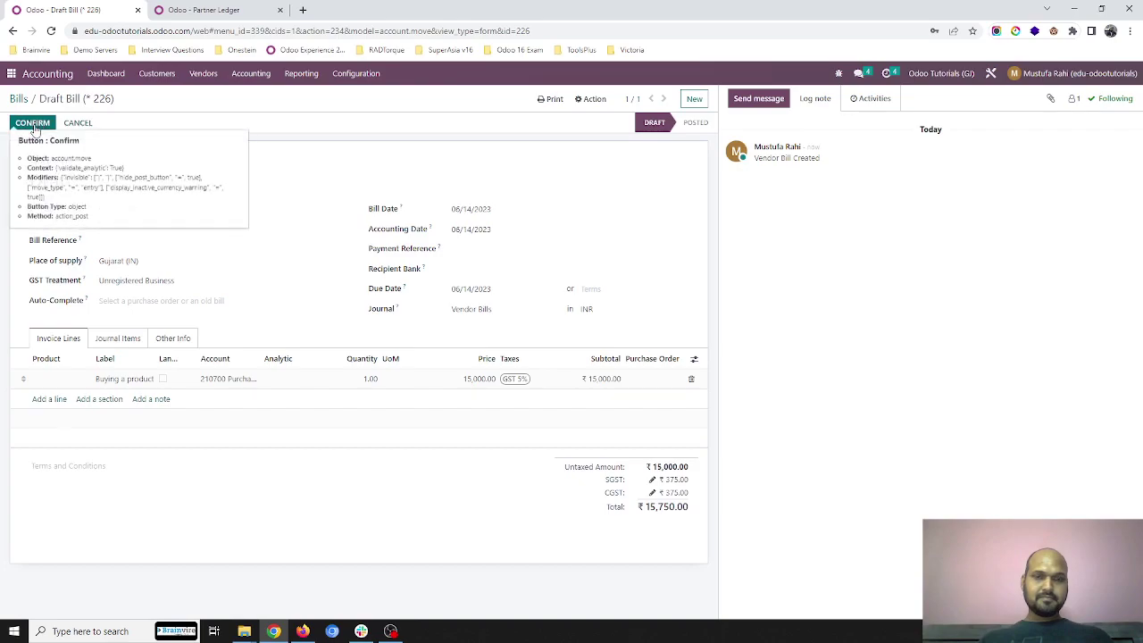
left_click(34, 125)
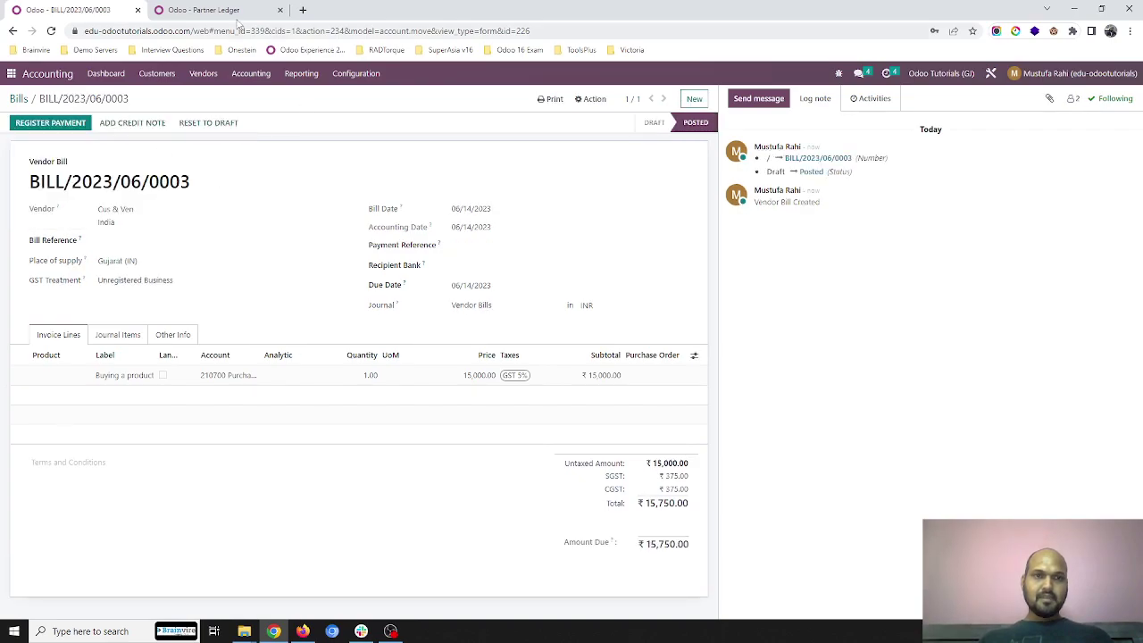
Reload the Partner Ledger tab so it includes the ₹15,750.00 bill BILL/2023/06/0003.
left_click(236, 15)
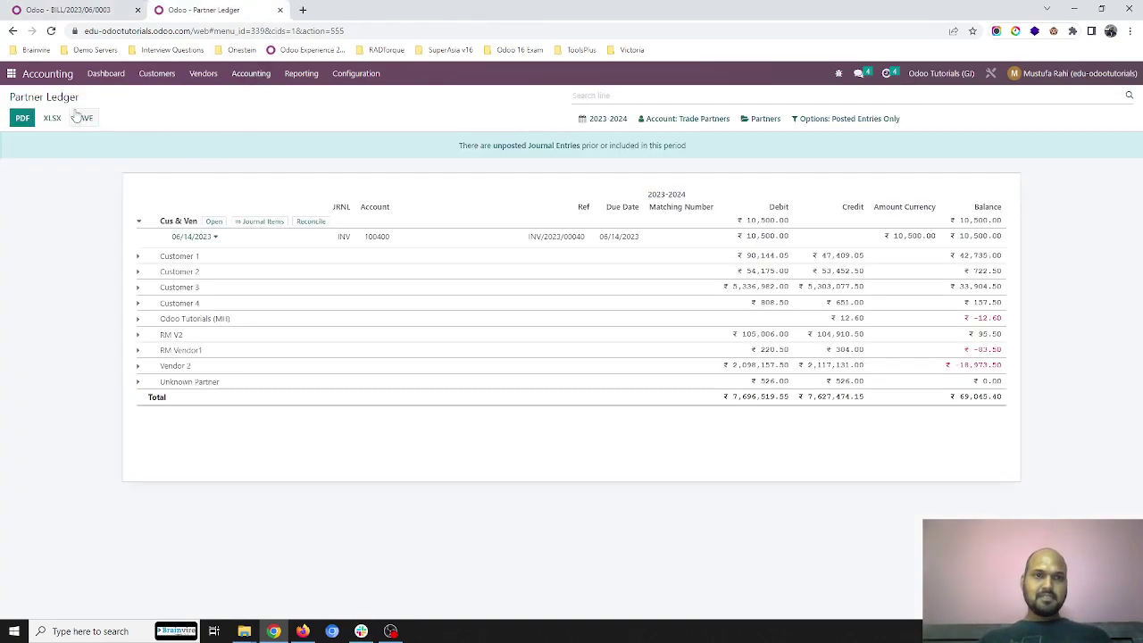
left_click(345, 30)
key("Return")
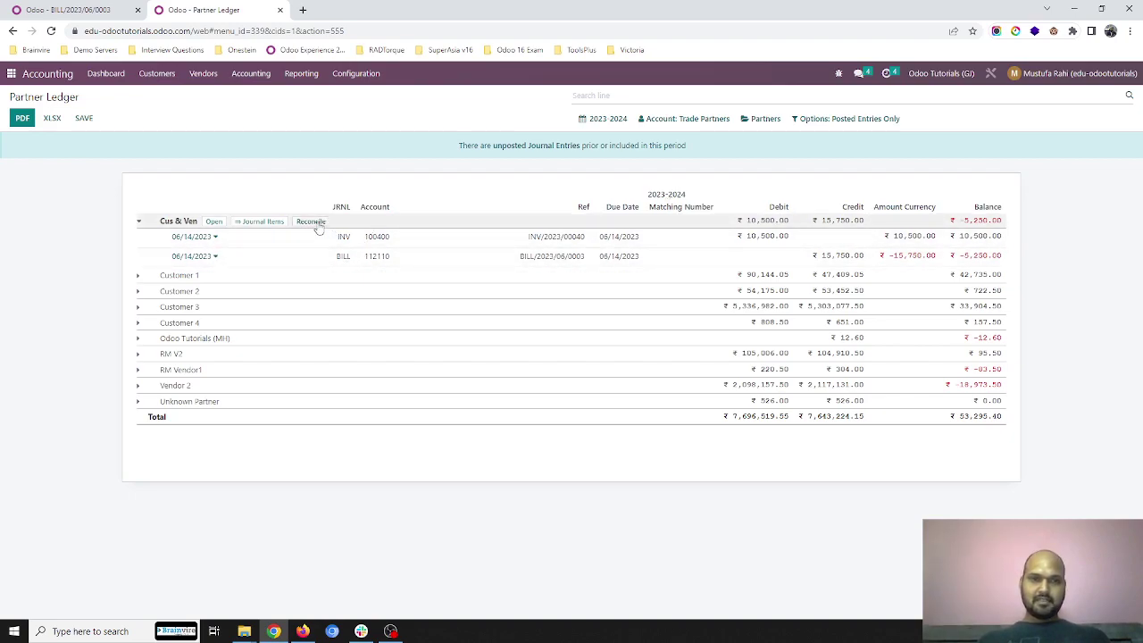
Open Cus & Ven's reconciliation, check Manual Operations and matching, and view invoice INV/2023/00040.
left_click(325, 224)
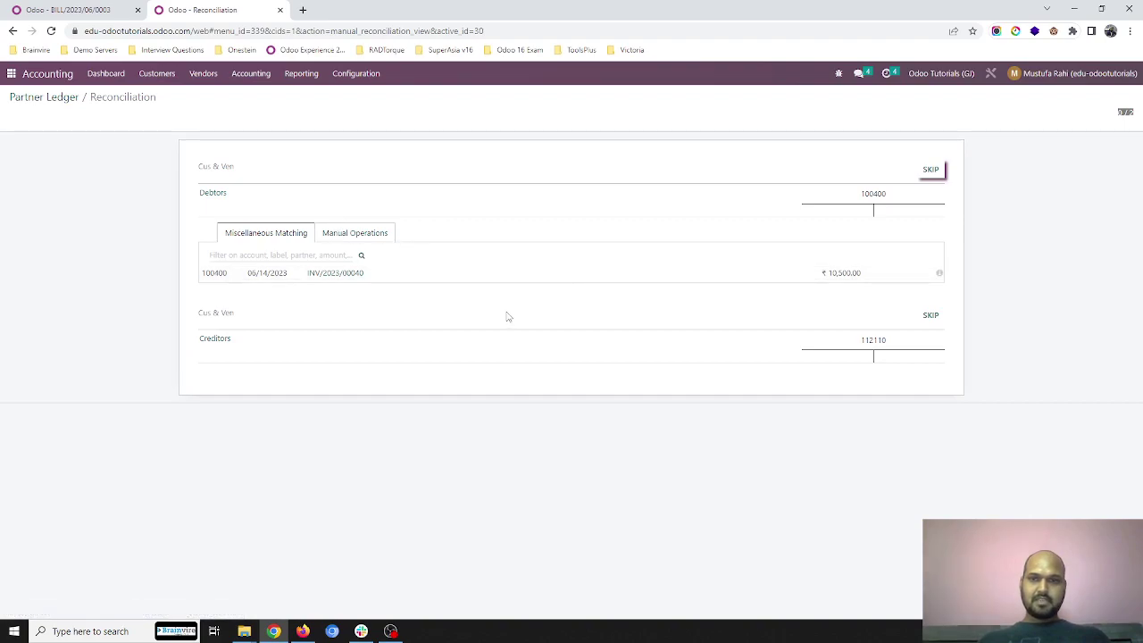
left_click(344, 231)
left_click(266, 235)
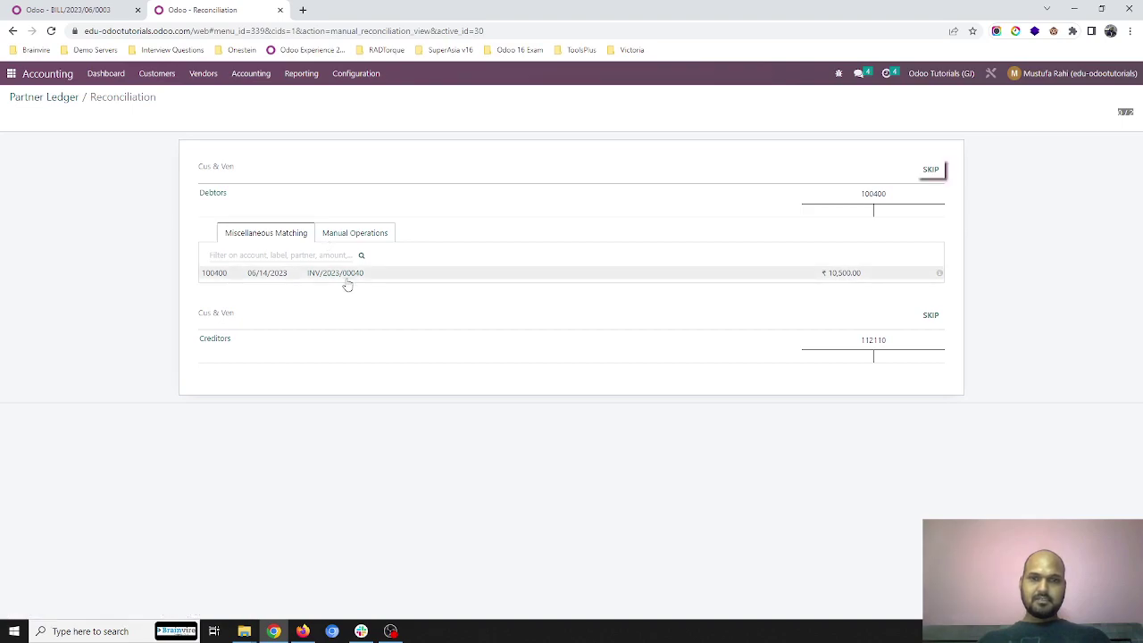
left_click(385, 273)
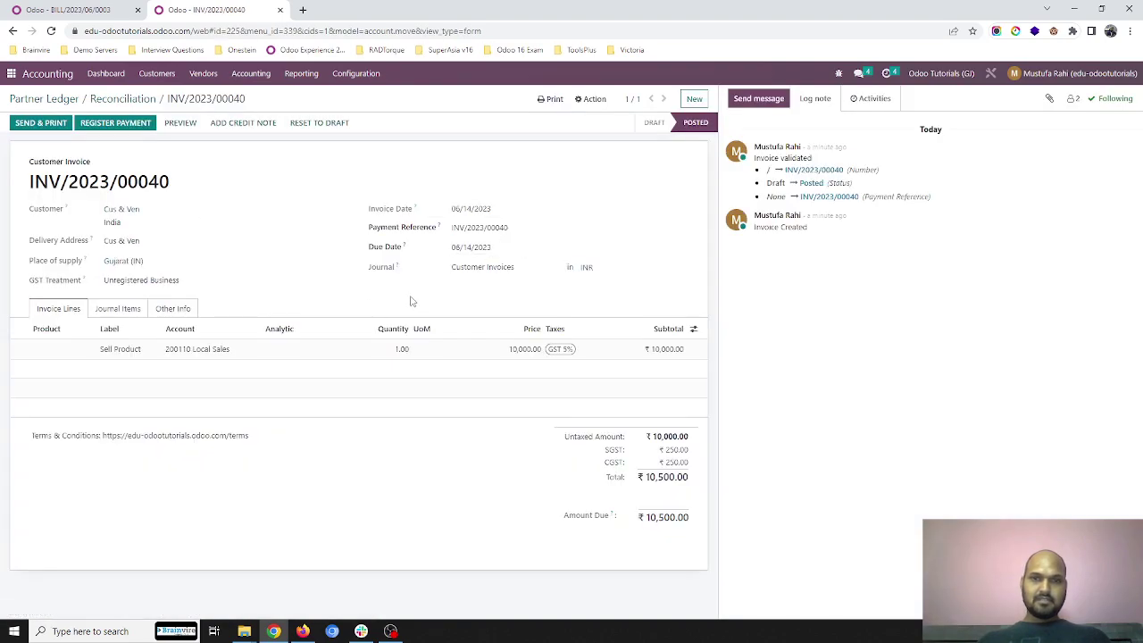
left_click(126, 100)
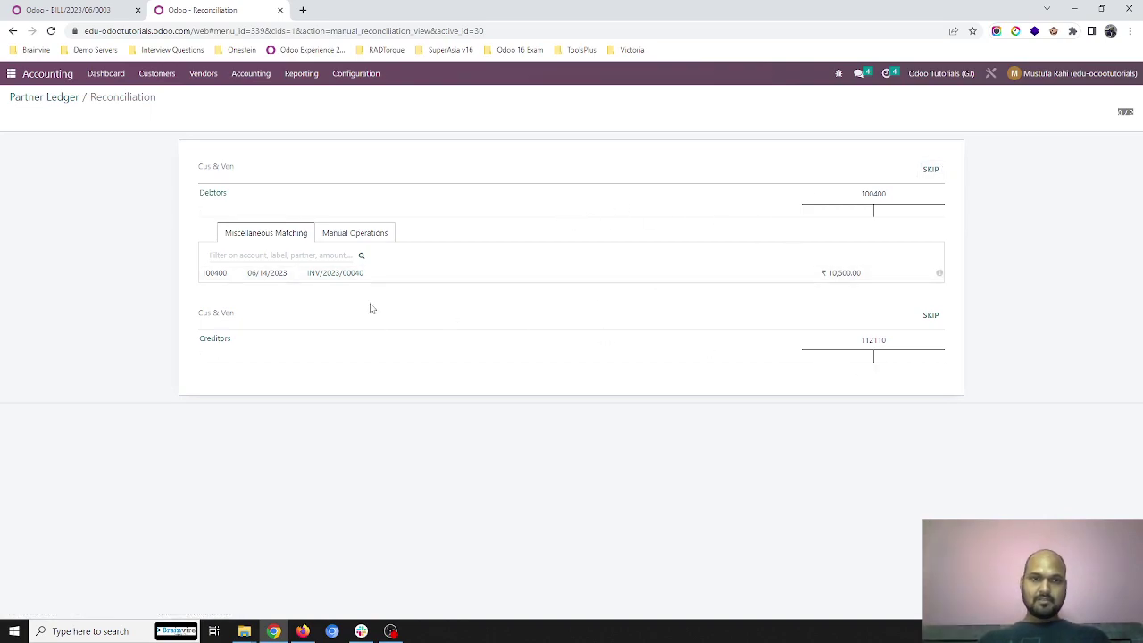
Select Cus & Ven's invoice and bill journal items and create an automatic transfer entry.
left_click(53, 98)
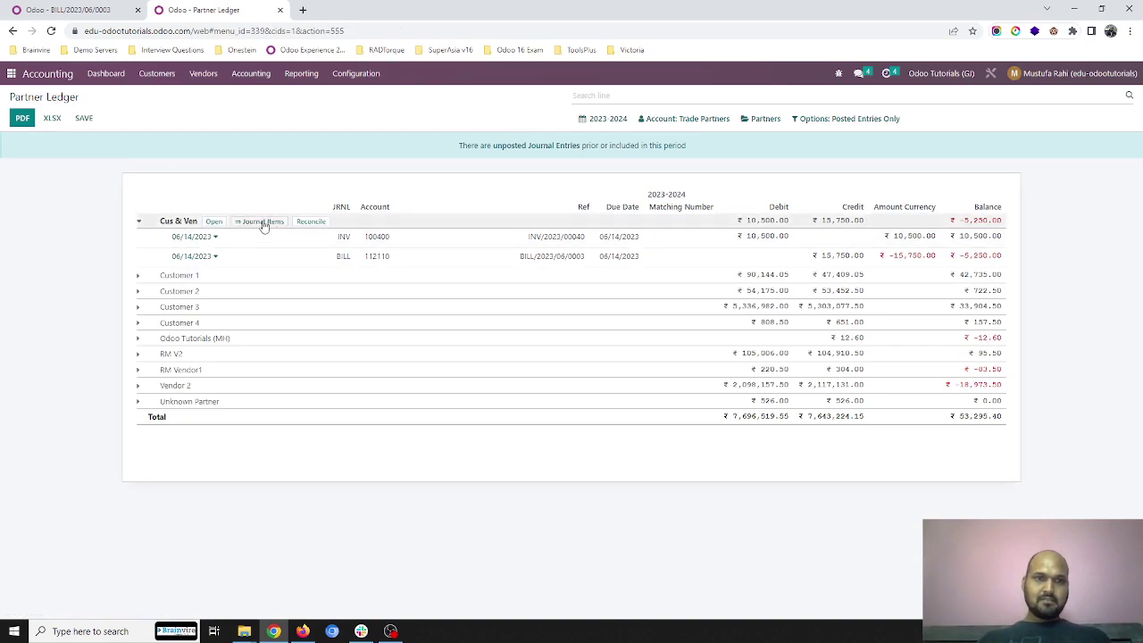
left_click(265, 222)
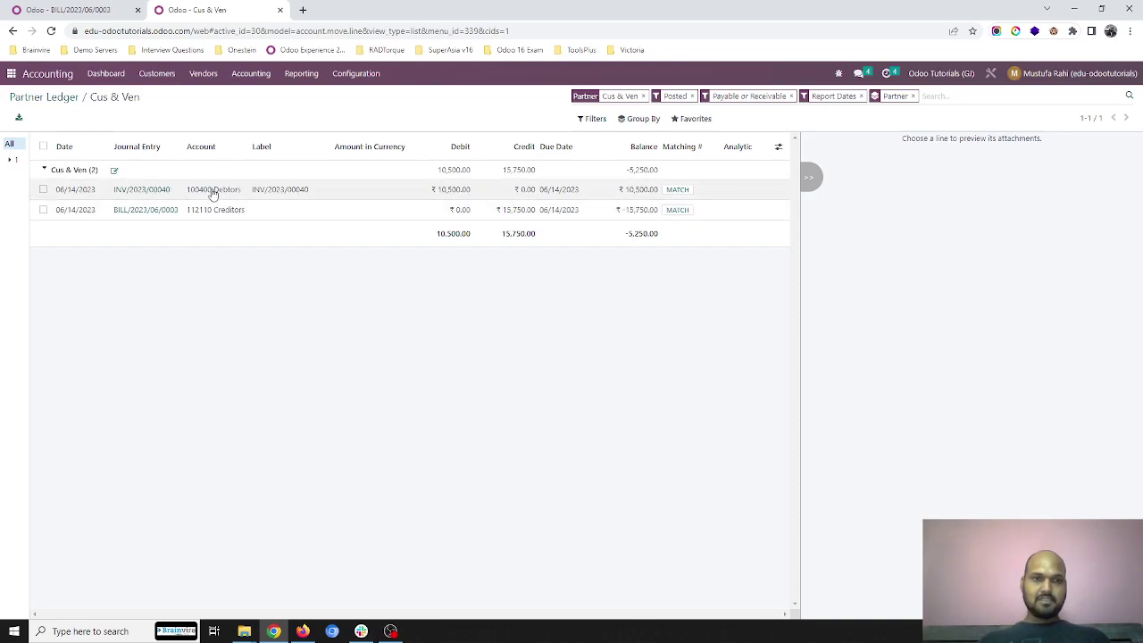
left_click(43, 189)
left_click(43, 210)
left_click(527, 118)
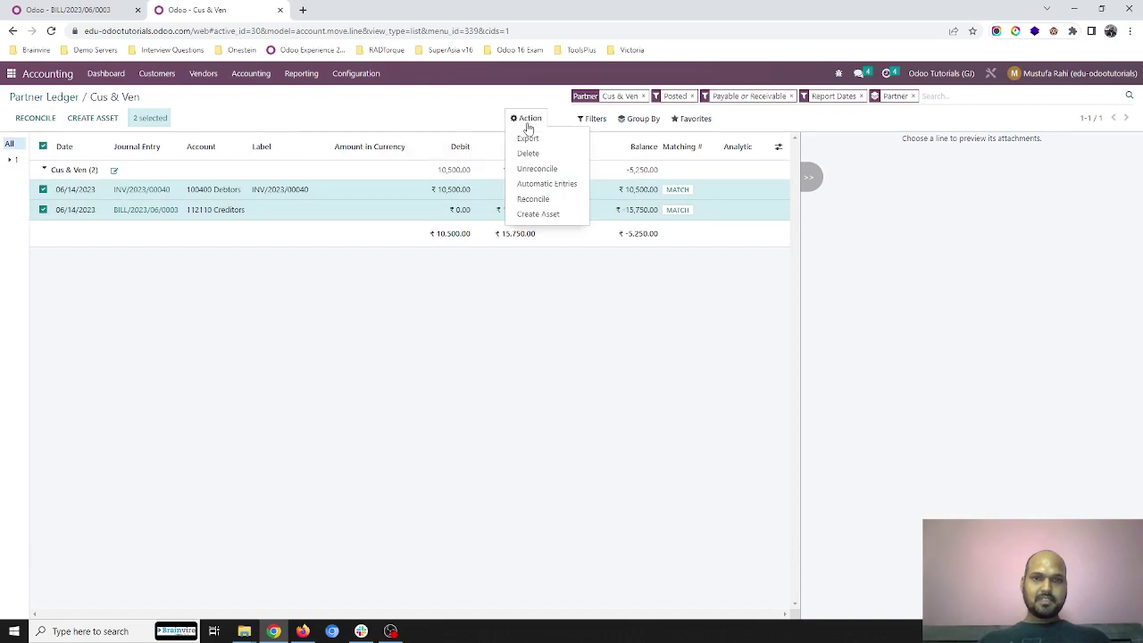
left_click(538, 184)
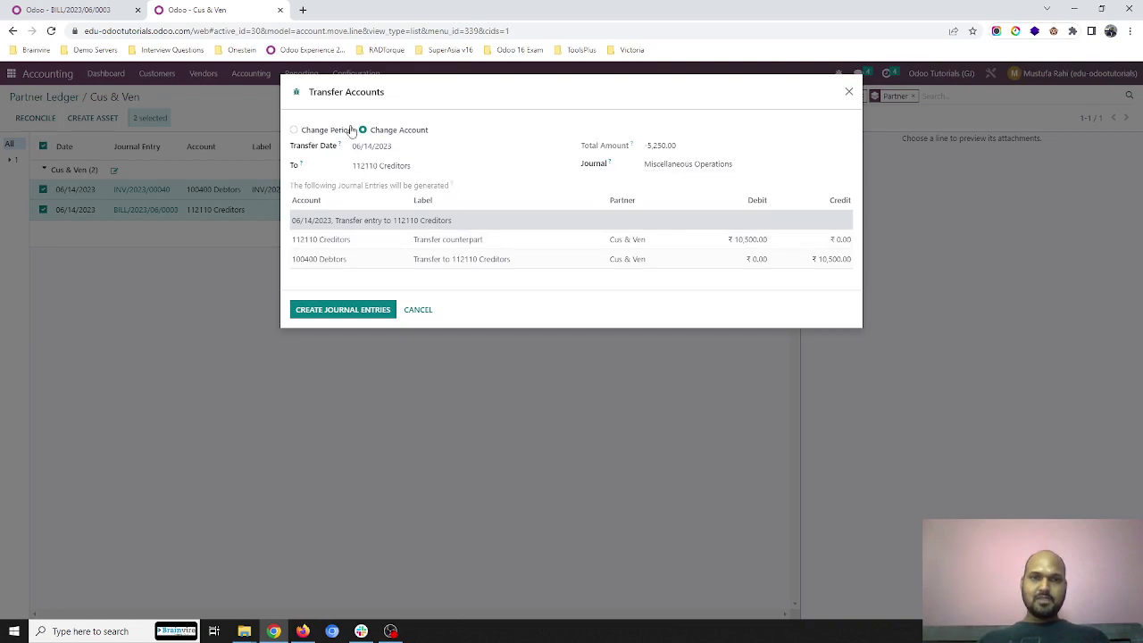
left_click(350, 309)
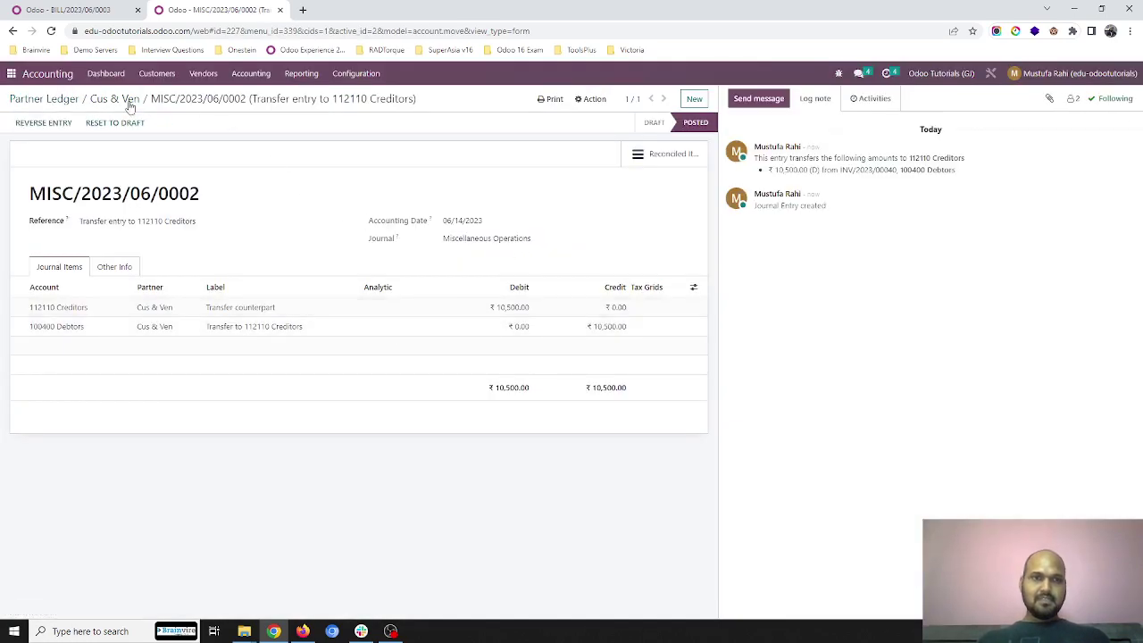
Open BILL/2023/06/0003, showing ₹5,250.00 due, and view the transfer entry in its payment details.
left_click(115, 100)
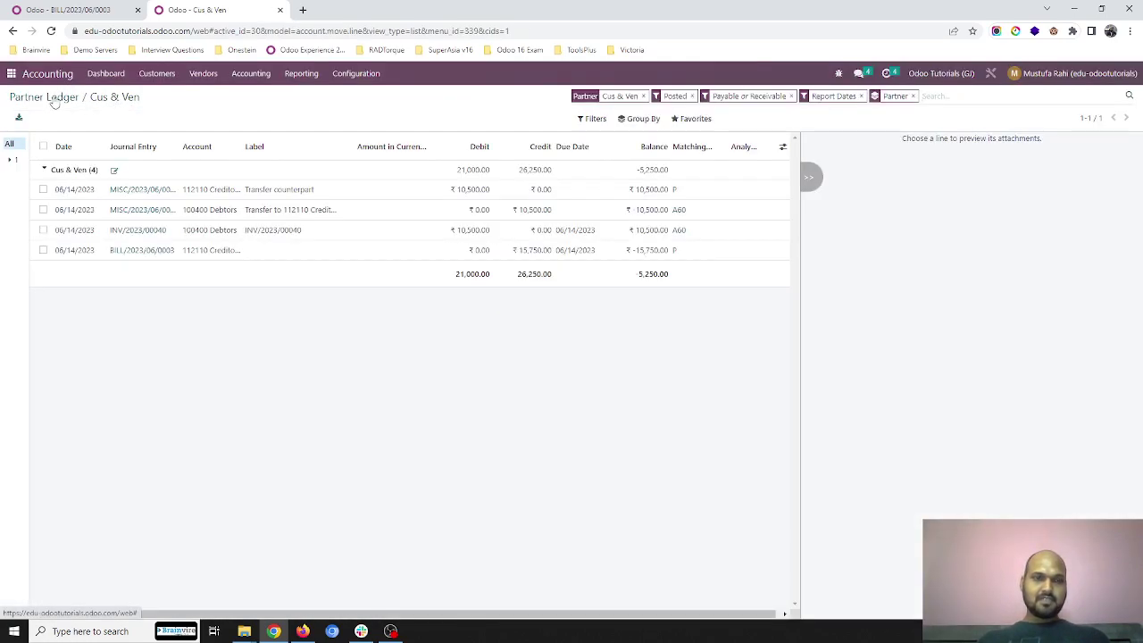
left_click(54, 99)
left_click(103, 9)
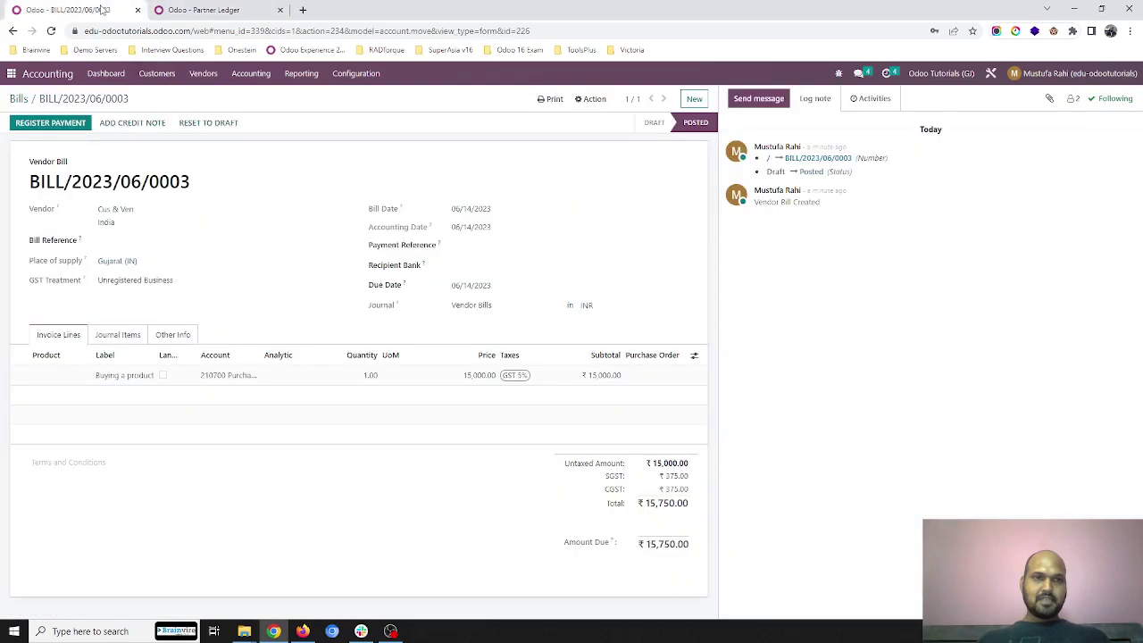
left_click(19, 99)
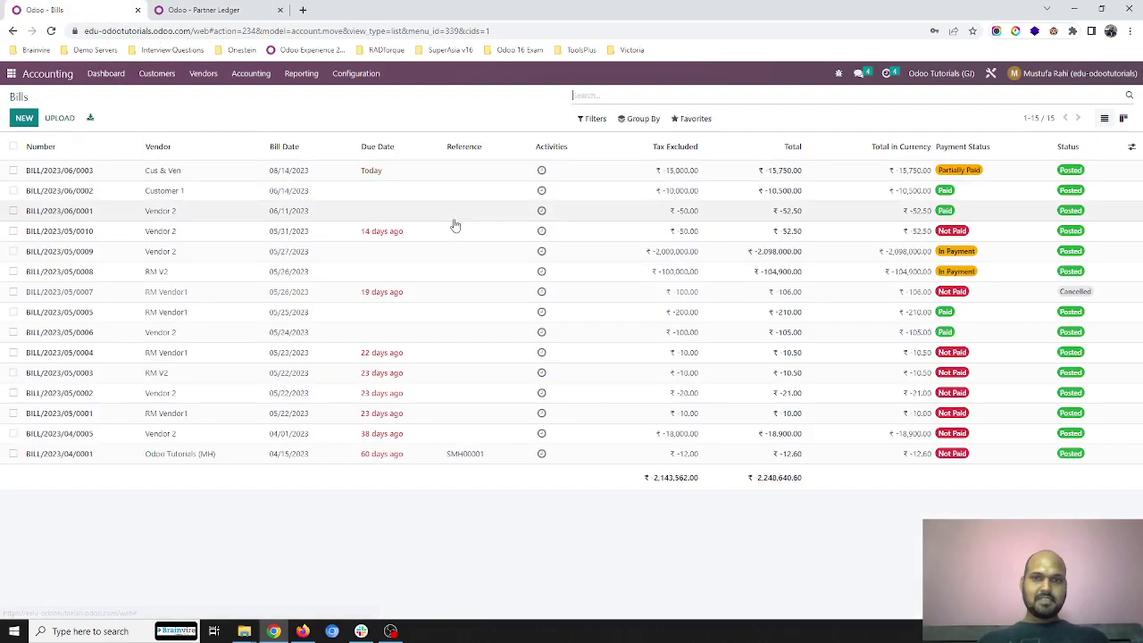
left_click(962, 175)
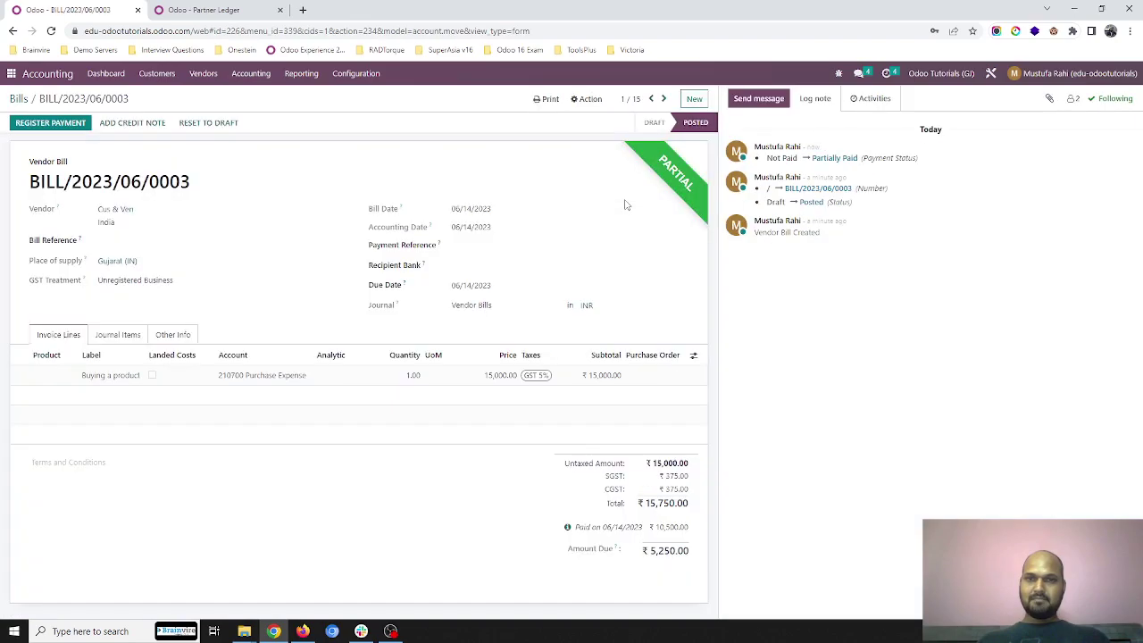
left_click(571, 529)
left_click(555, 565)
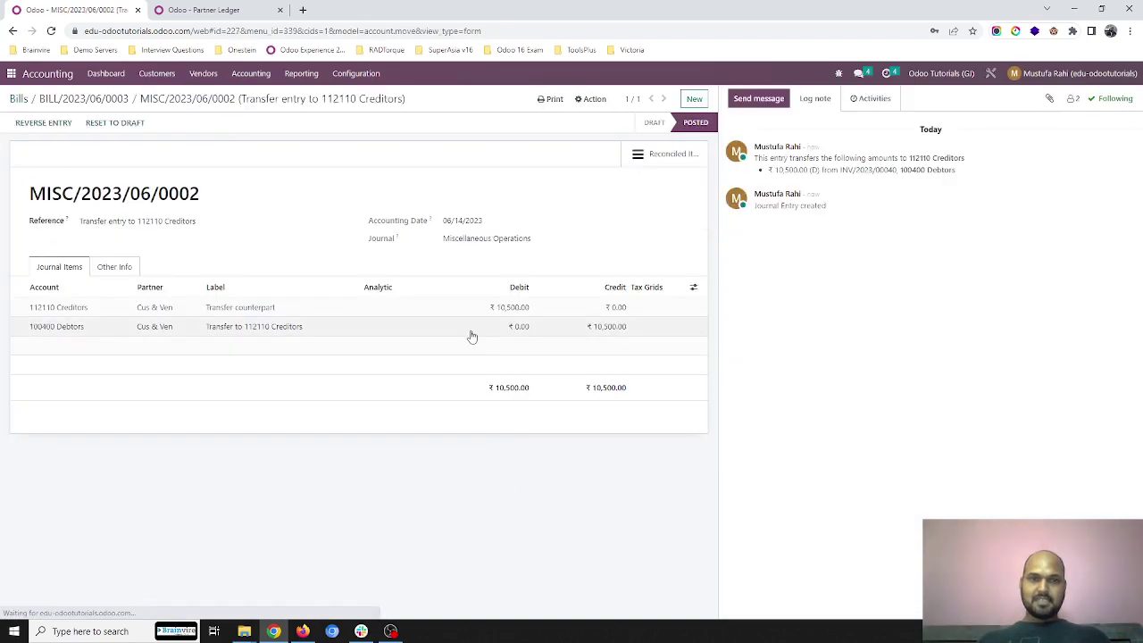
Trace INV/2023/00040's payment to MISC/2023/06/0002 and its reconciled items, then return to Invoices.
left_click(141, 77)
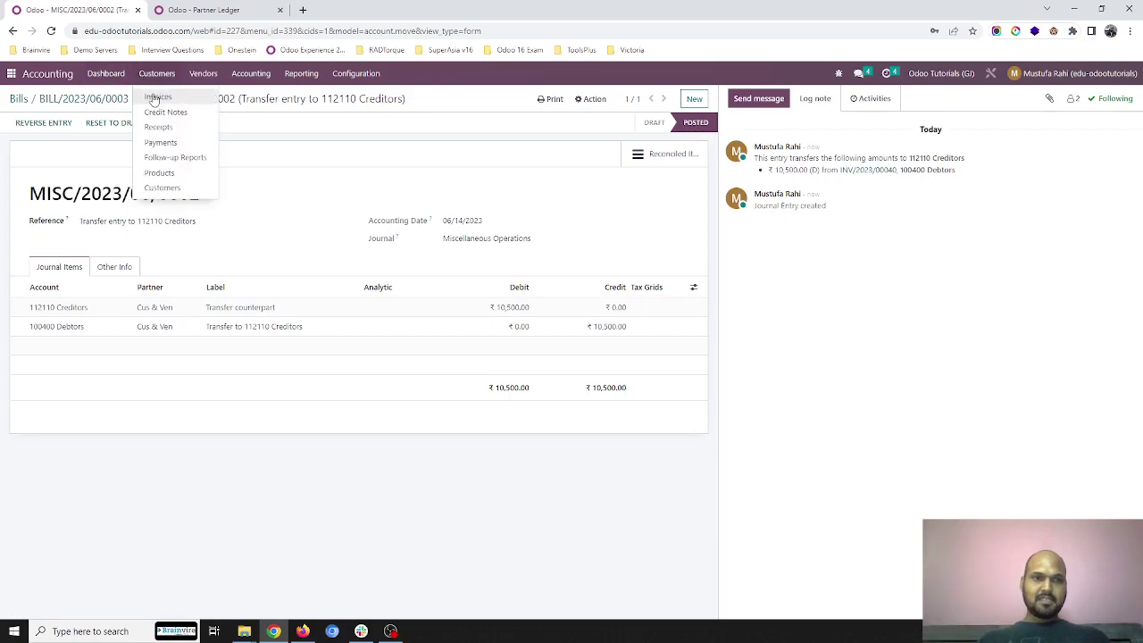
left_click(160, 95)
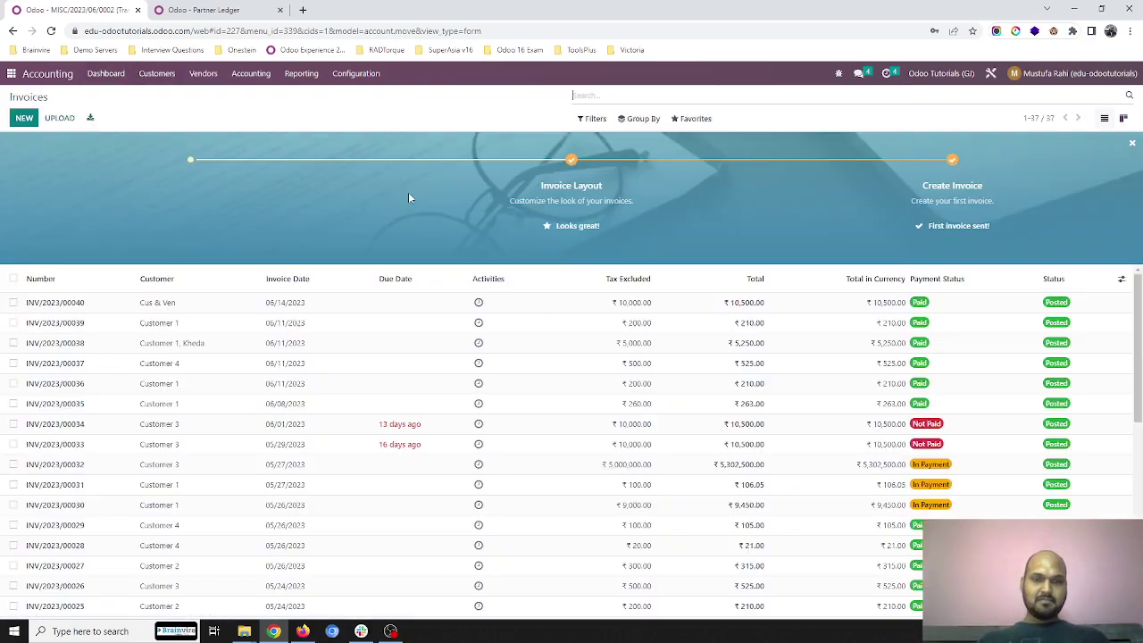
left_click(705, 308)
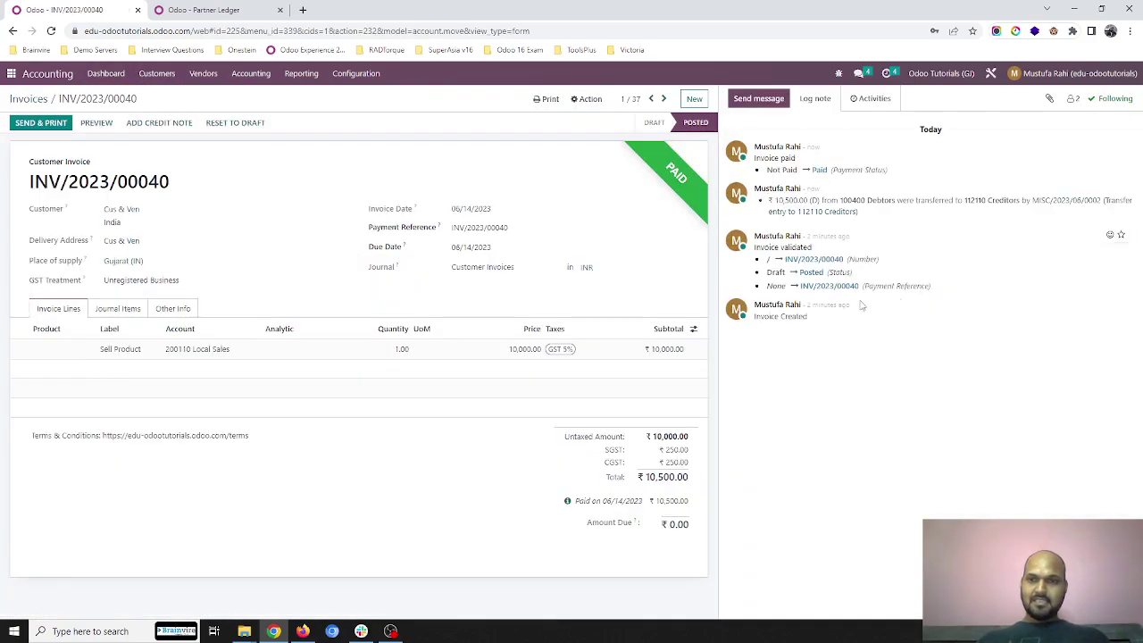
left_click(568, 503)
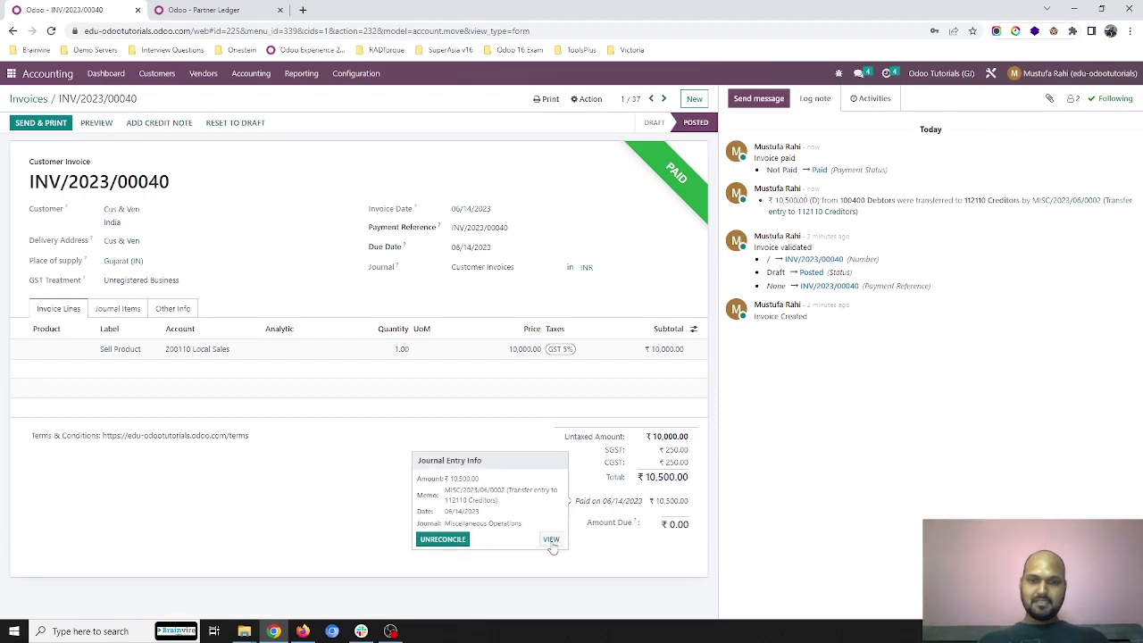
left_click(551, 541)
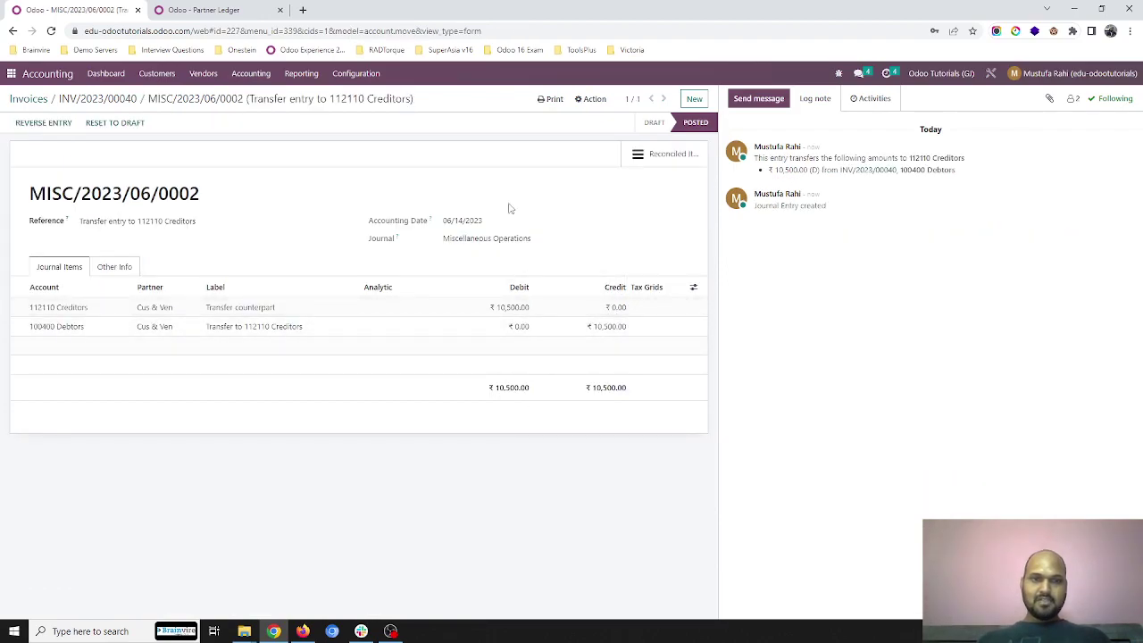
left_click(665, 154)
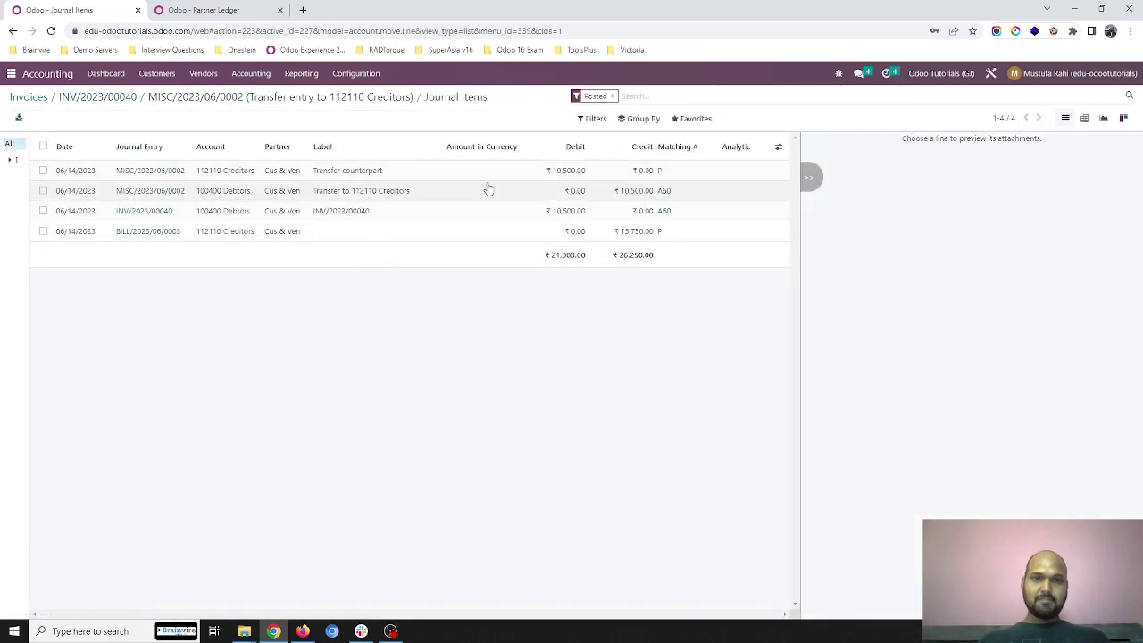
left_click(194, 100)
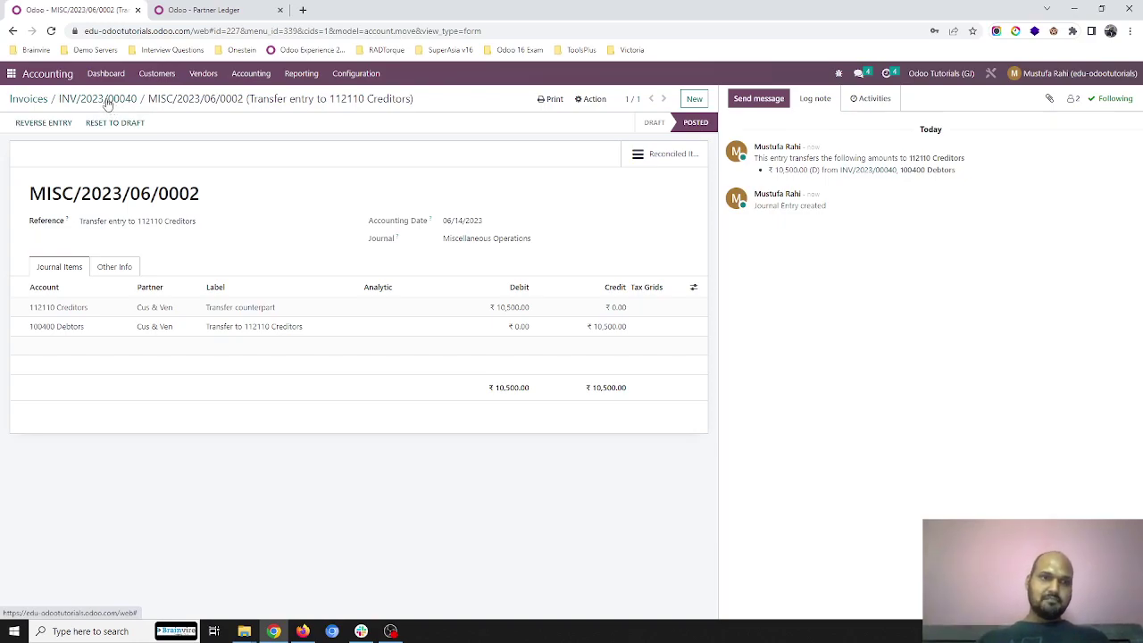
left_click(61, 101)
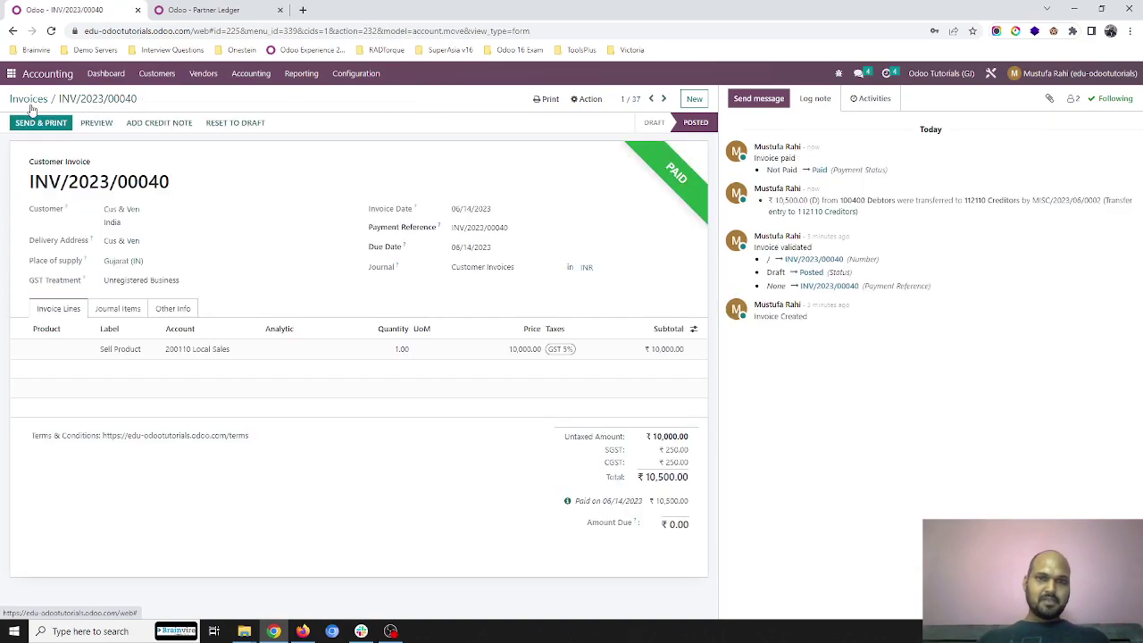
left_click(28, 100)
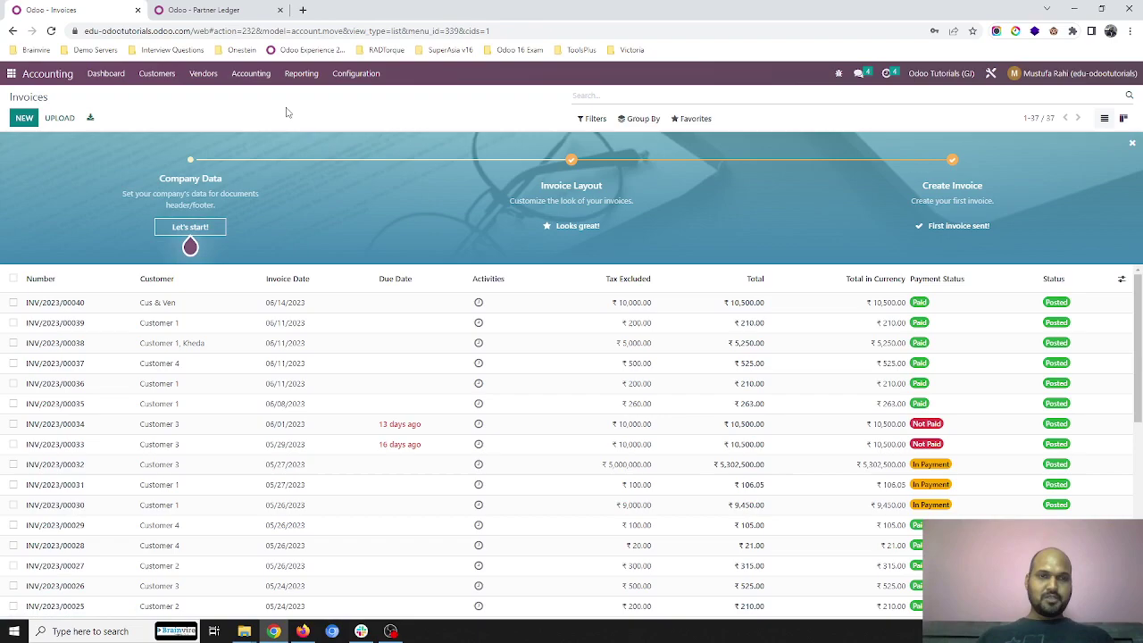
Return to the Partner Ledger showing Cus & Ven's -₹5,250.00 balance.
left_click(213, 11)
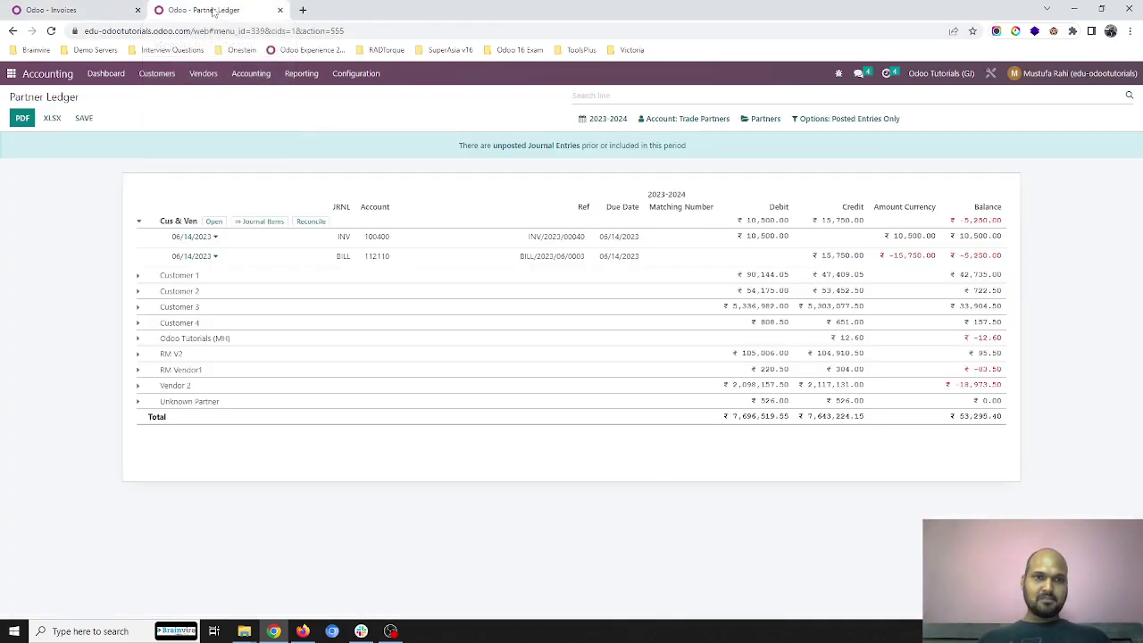